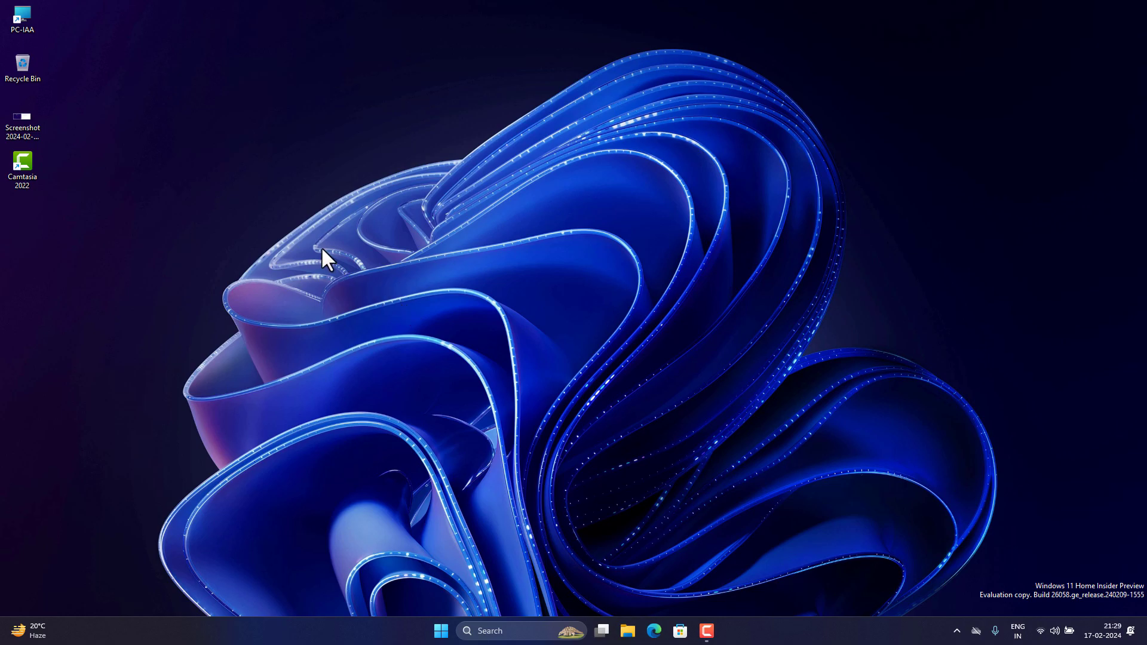
- Open the Windows Setup screenshot stored on the desktop, examine its setup options up close, and minimize the viewer
{"action": "double_click", "coordinate": [34, 135]}
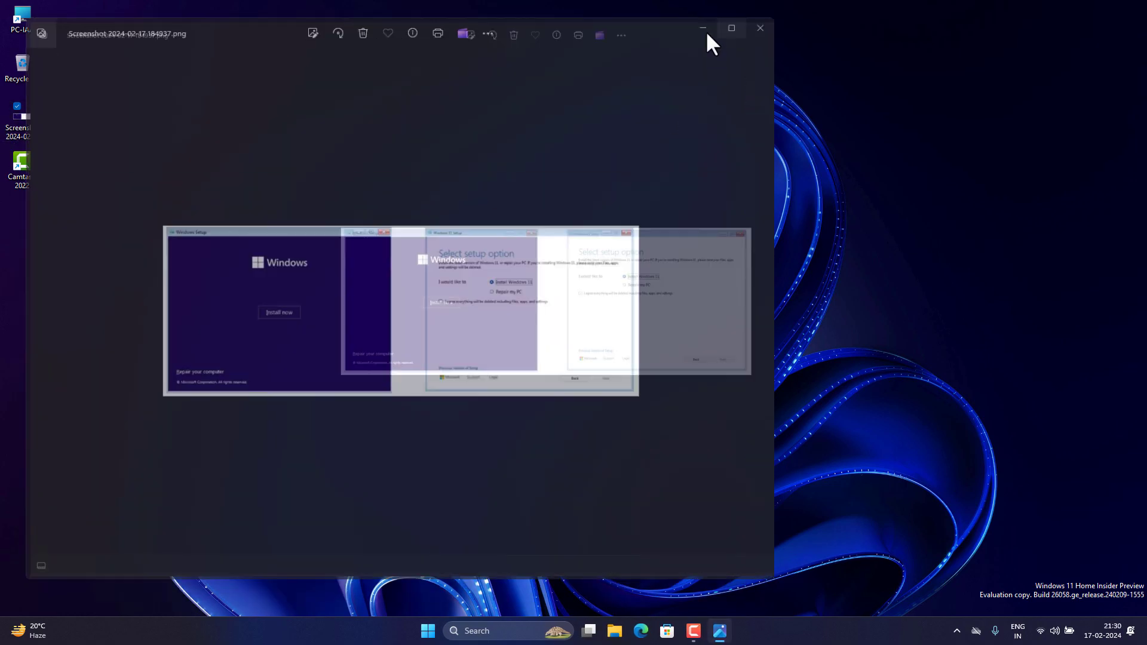
{"action": "left_click", "coordinate": [705, 30]}
{"action": "scroll", "coordinate": [573, 311], "scroll_direction": "up", "scroll_amount": 3}
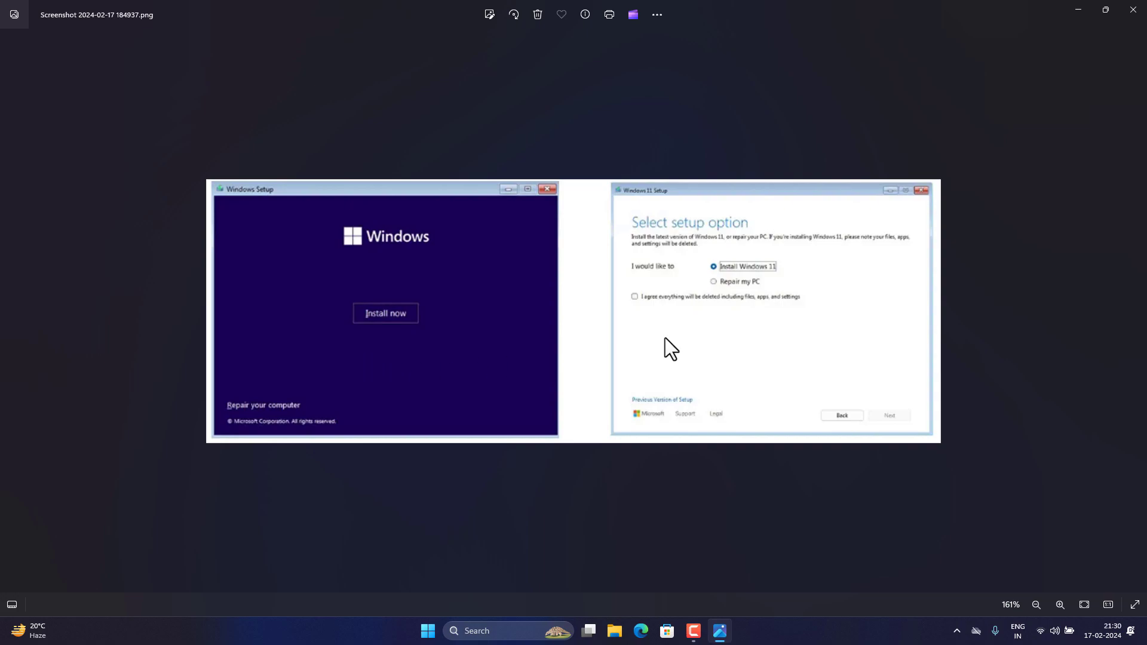
{"action": "scroll", "coordinate": [768, 273], "scroll_direction": "up", "scroll_amount": 2}
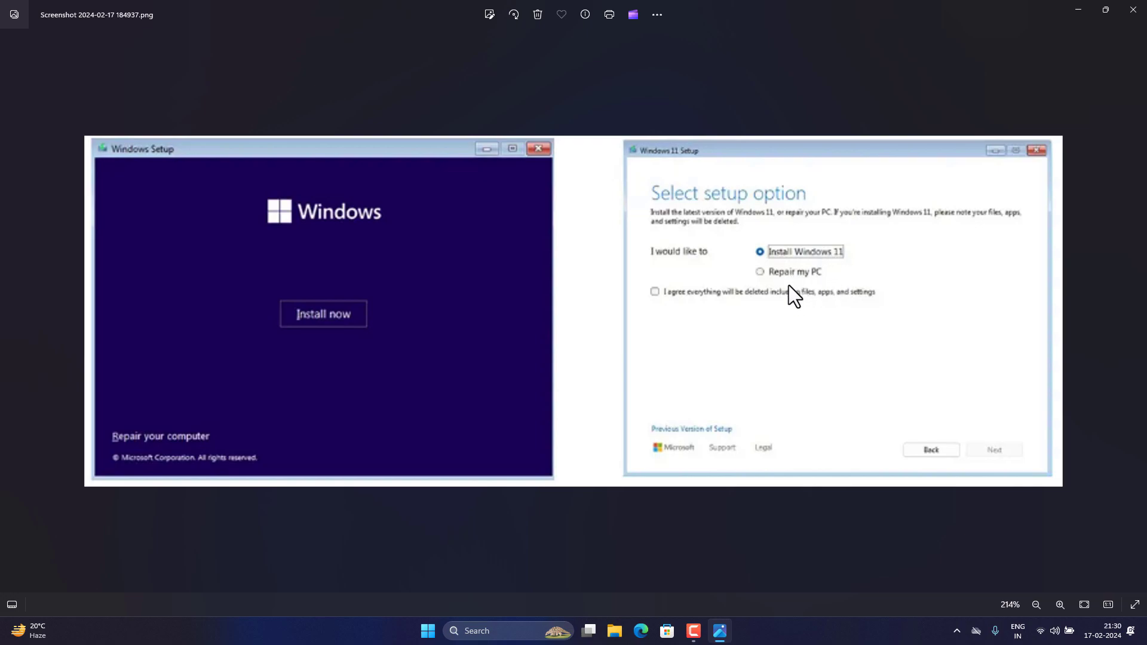
{"action": "scroll", "coordinate": [740, 312], "scroll_direction": "down", "scroll_amount": 3}
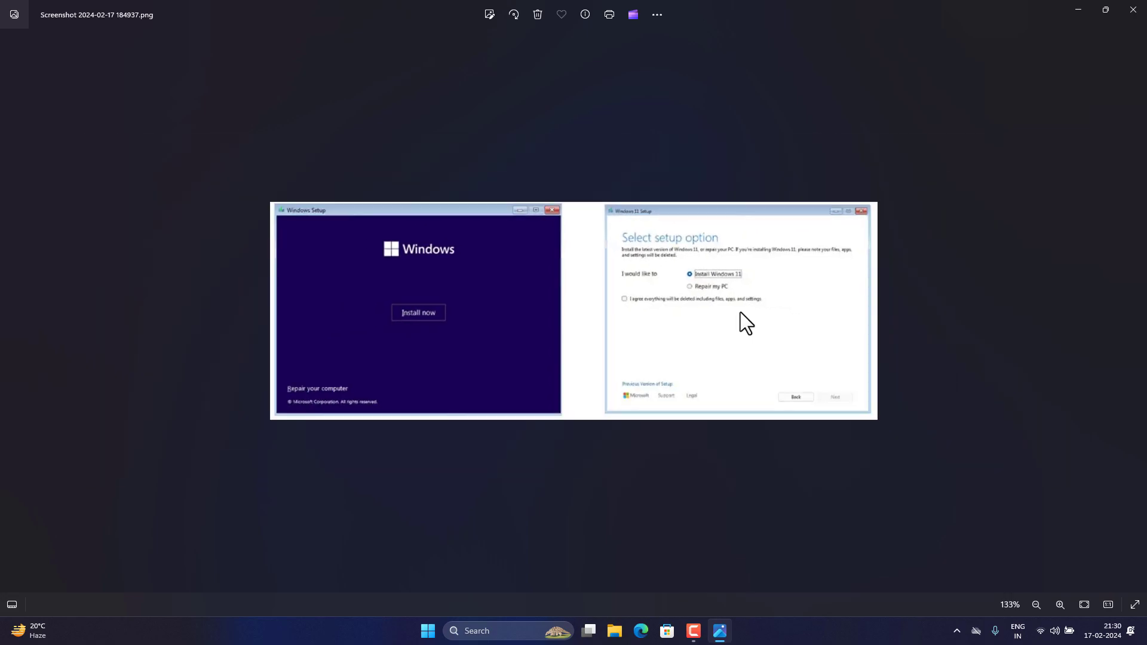
{"action": "left_click", "coordinate": [1071, 17]}
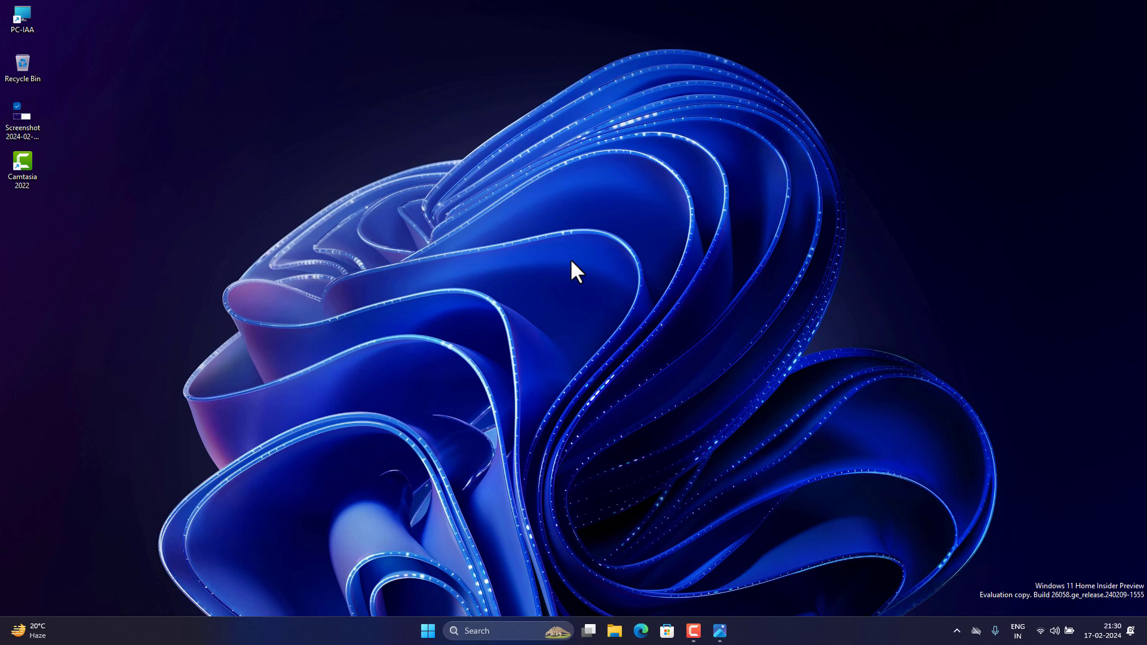
- View the Mobile hotspot page in the Network & internet settings, and minimize Settings
{"action": "left_click", "coordinate": [428, 630]}
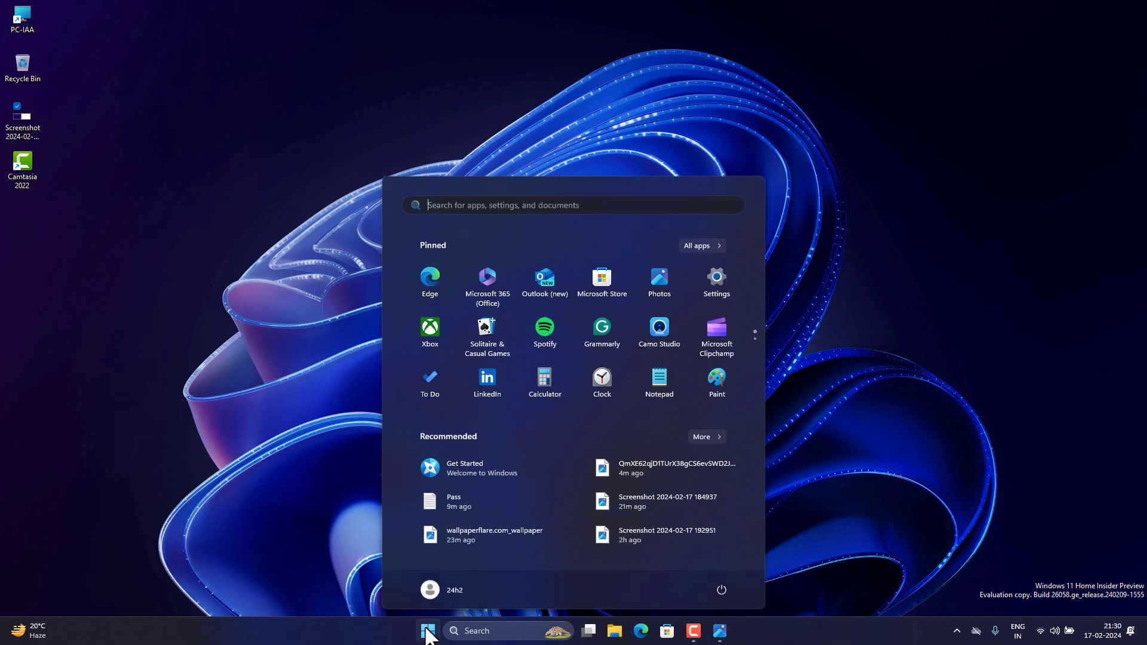
{"action": "left_click", "coordinate": [709, 292]}
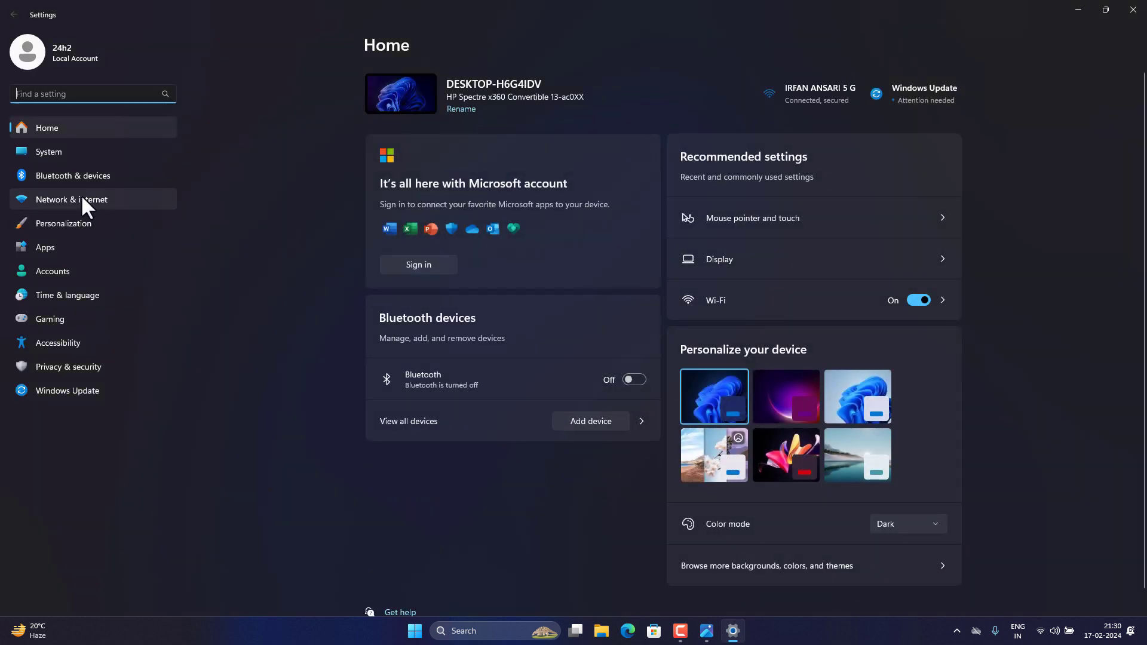
{"action": "left_click", "coordinate": [79, 198]}
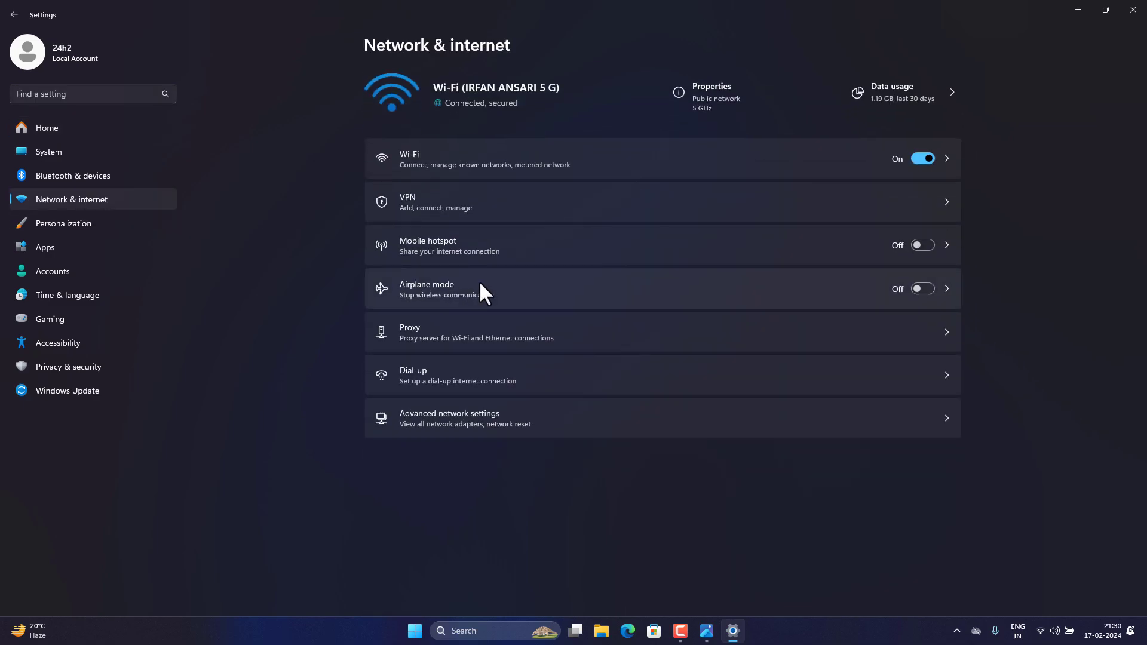
{"action": "left_click", "coordinate": [466, 255]}
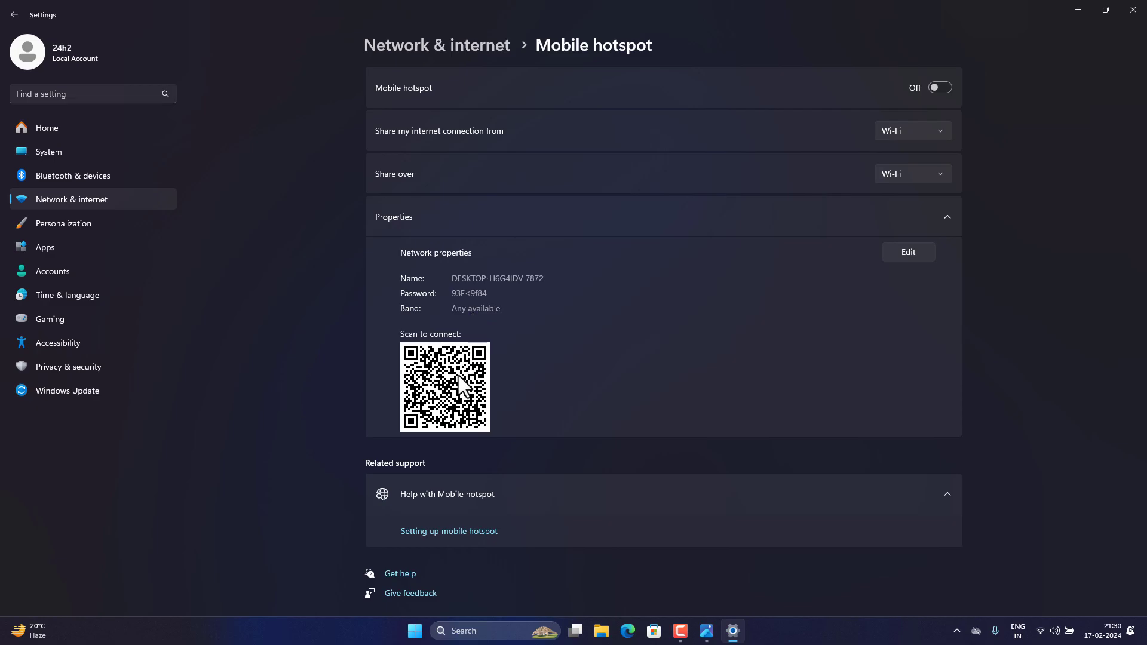
{"action": "key", "text": "alt+Left"}
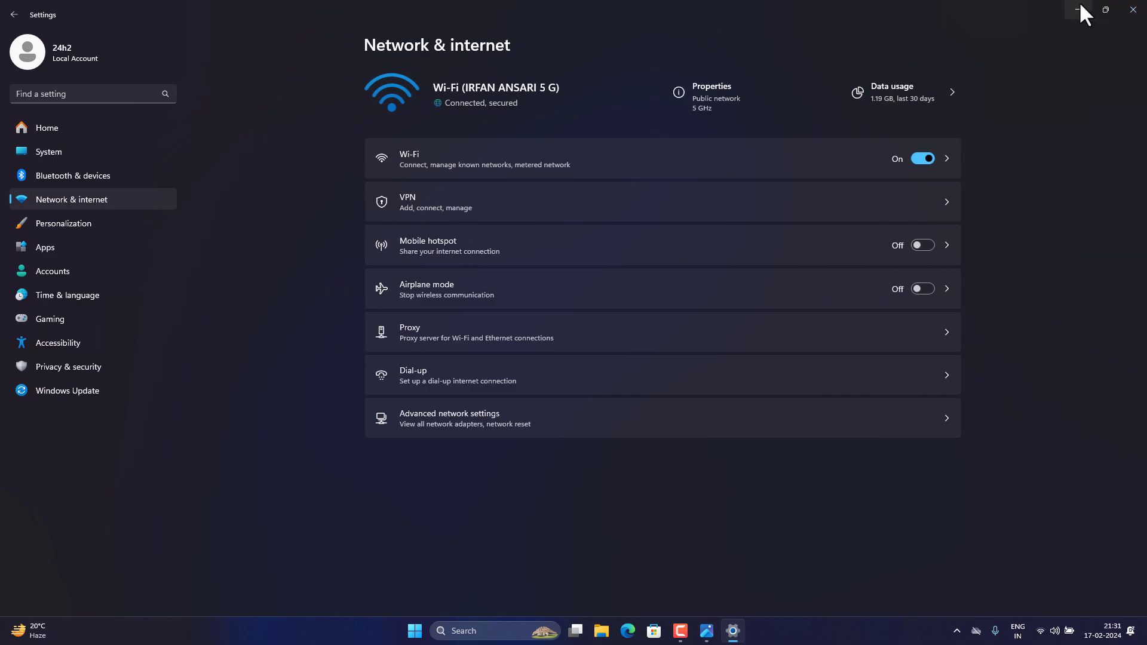
{"action": "left_click", "coordinate": [1078, 3]}
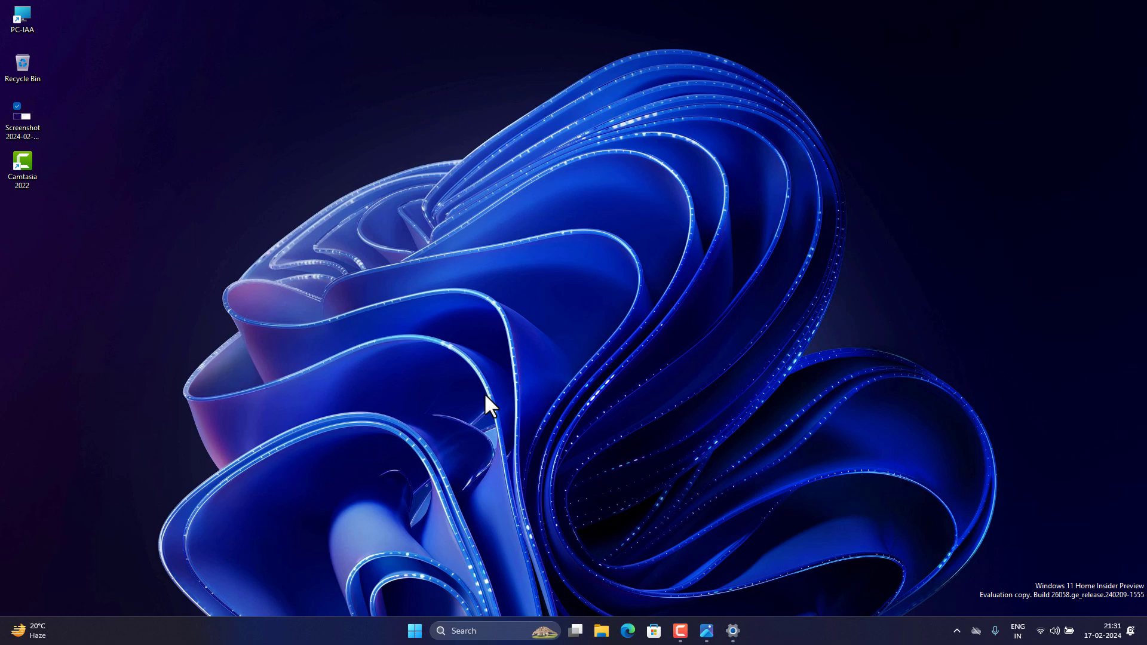
- View the expanded Energy saver options in the Power & battery system settings, and minimize Settings
{"action": "left_click", "coordinate": [410, 632]}
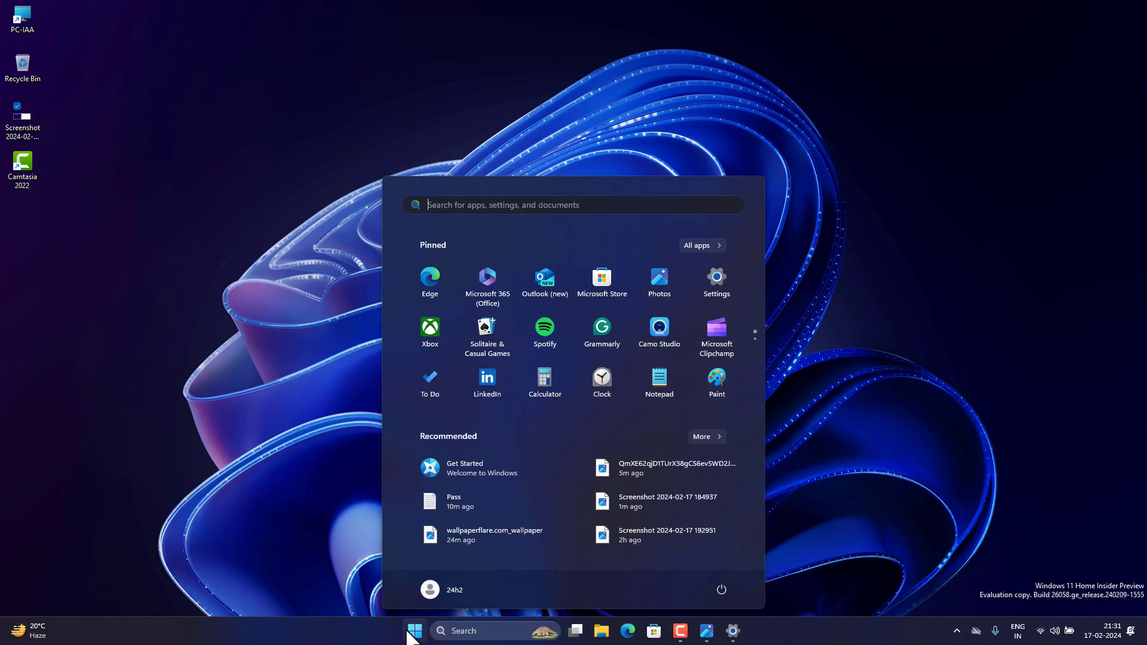
{"action": "left_click", "coordinate": [714, 293]}
{"action": "left_click", "coordinate": [71, 154]}
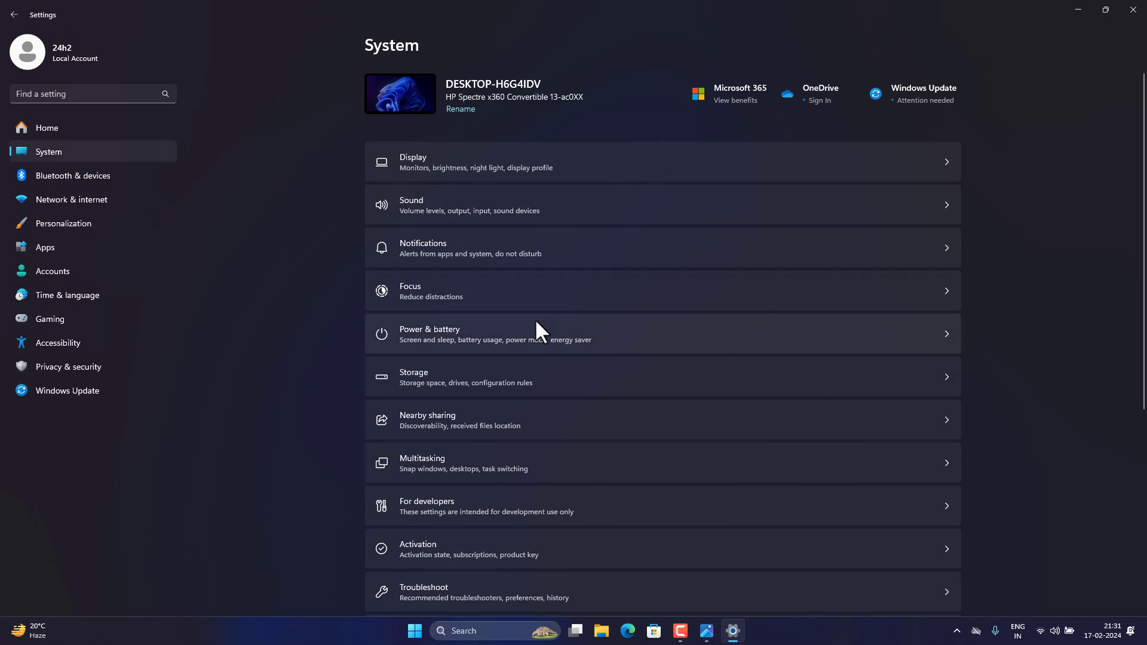
{"action": "left_click", "coordinate": [459, 339]}
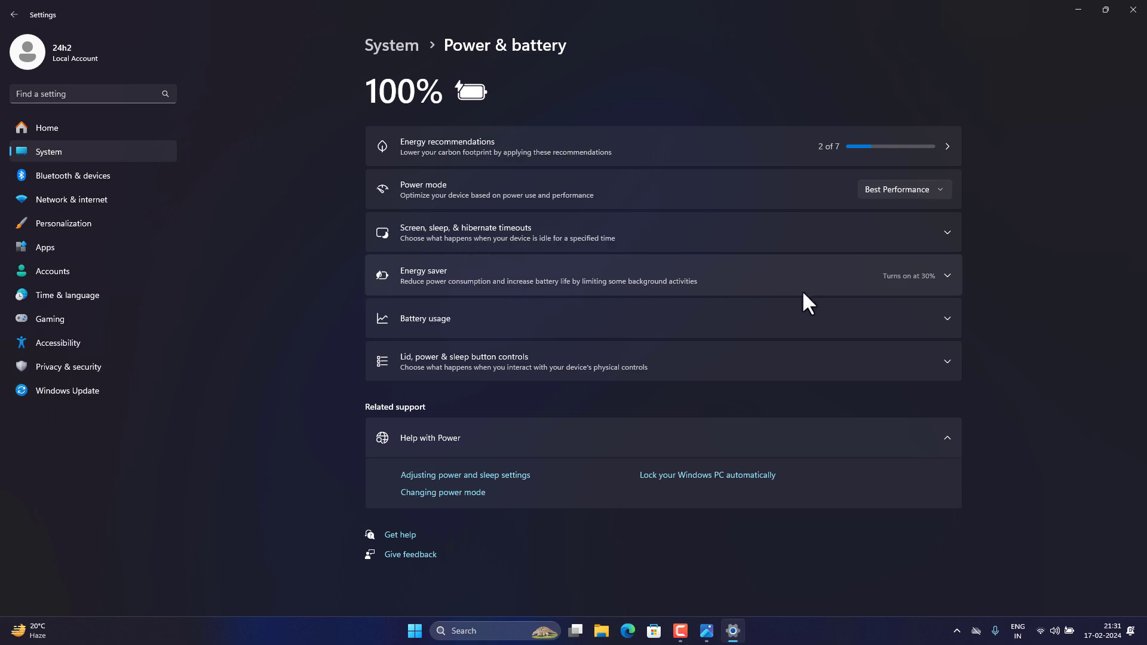
{"action": "left_click", "coordinate": [839, 280]}
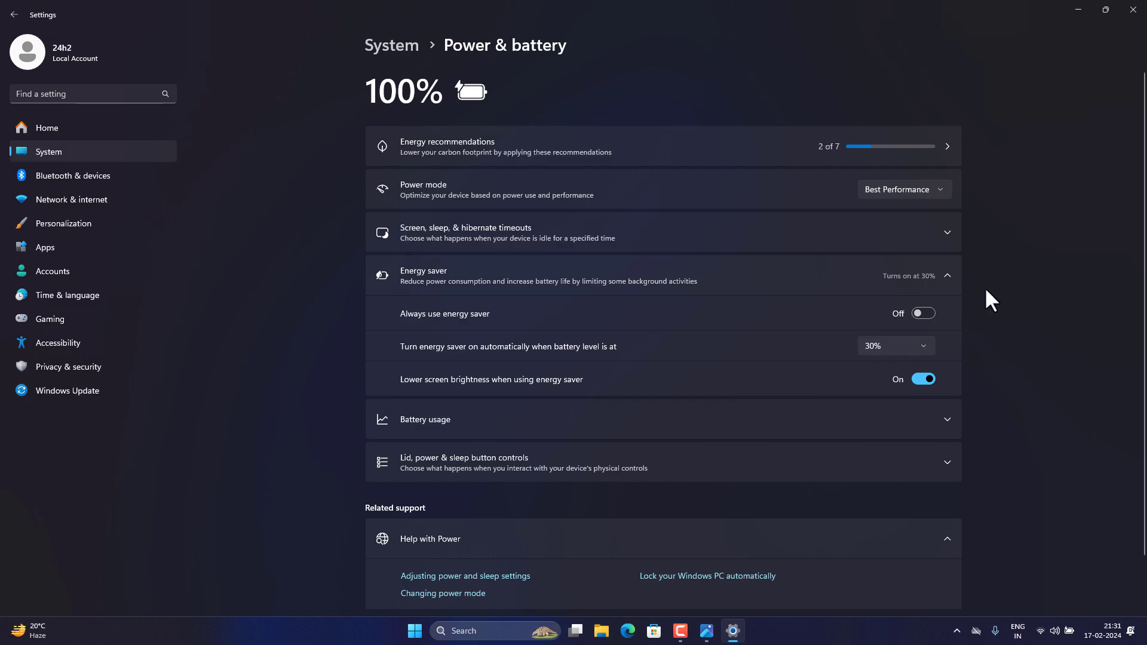
{"action": "left_click", "coordinate": [1078, 10]}
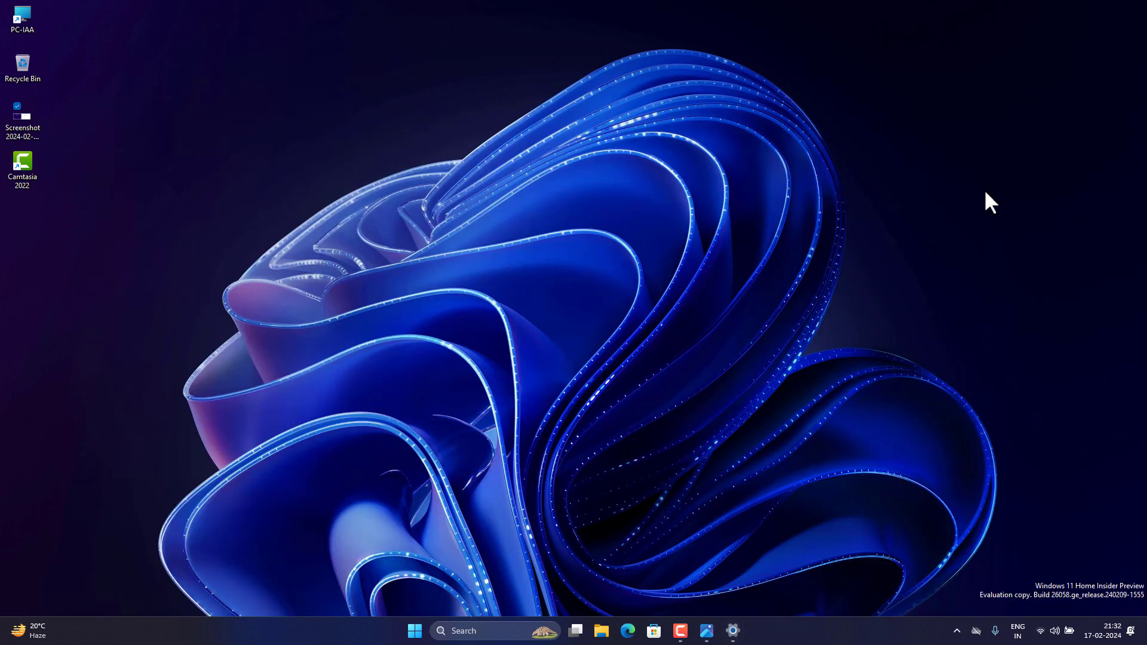
- Browse both pages of the quick settings tiles and close the flyout
{"action": "left_click", "coordinate": [1053, 638]}
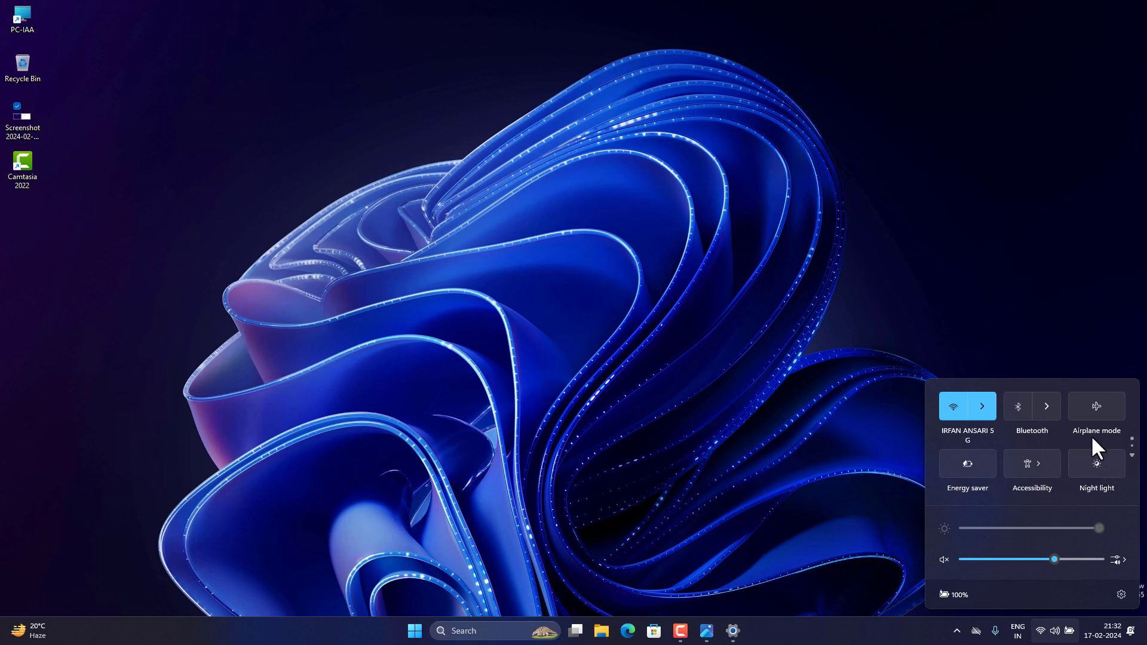
{"action": "left_click", "coordinate": [1130, 455]}
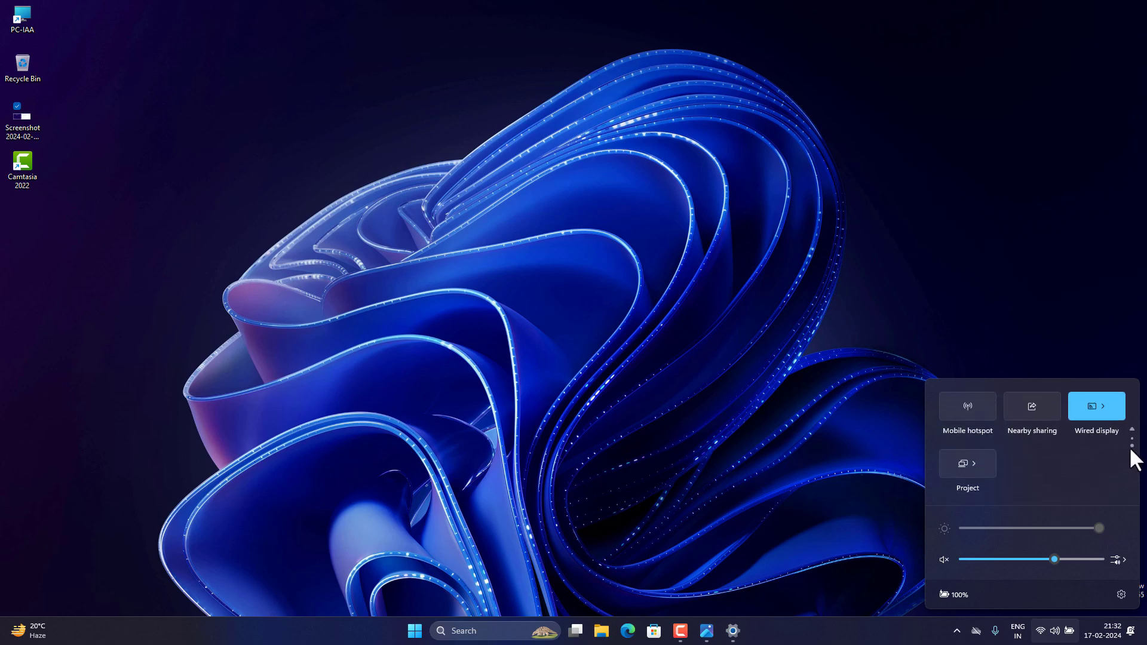
{"action": "left_click", "coordinate": [1130, 430]}
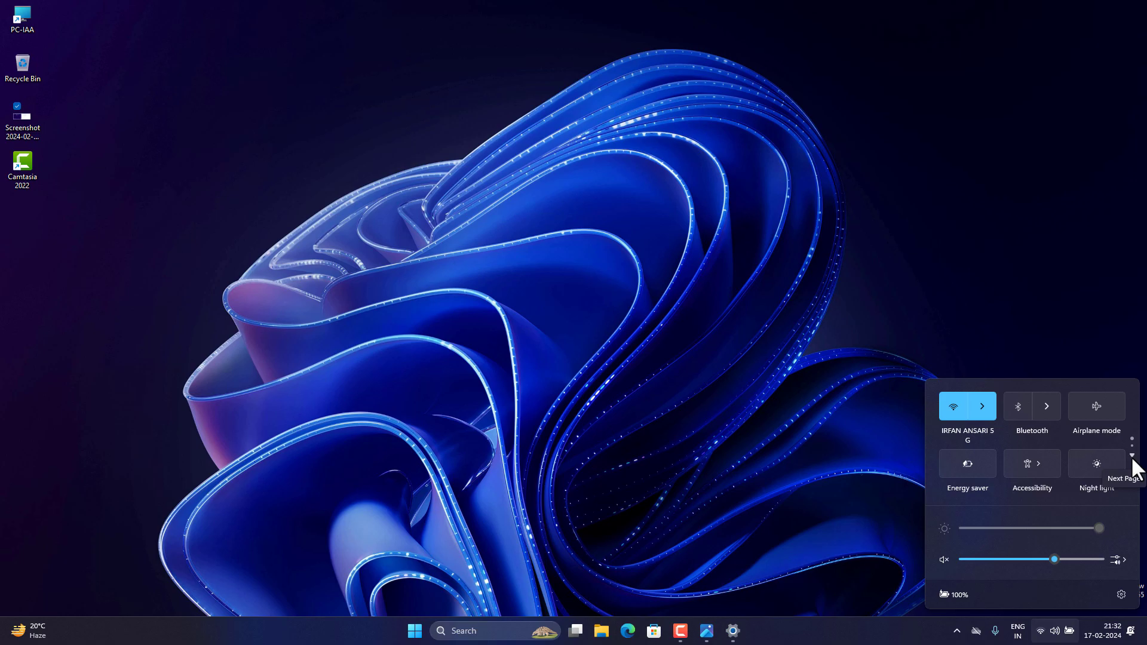
{"action": "left_click", "coordinate": [1130, 455]}
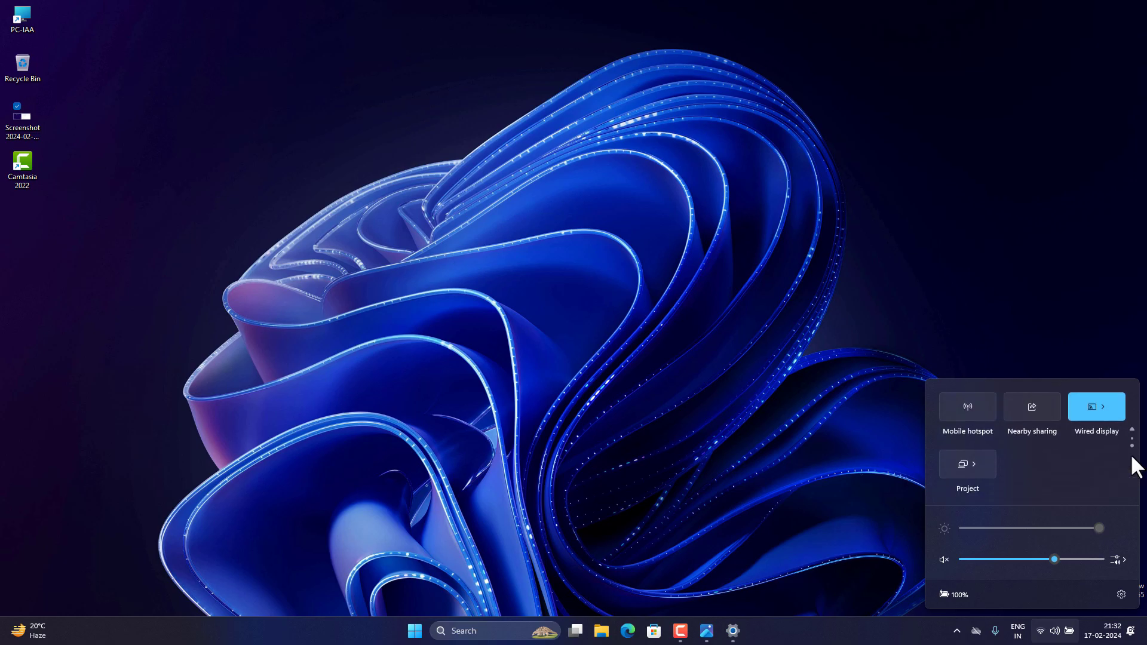
{"action": "left_click", "coordinate": [1131, 431]}
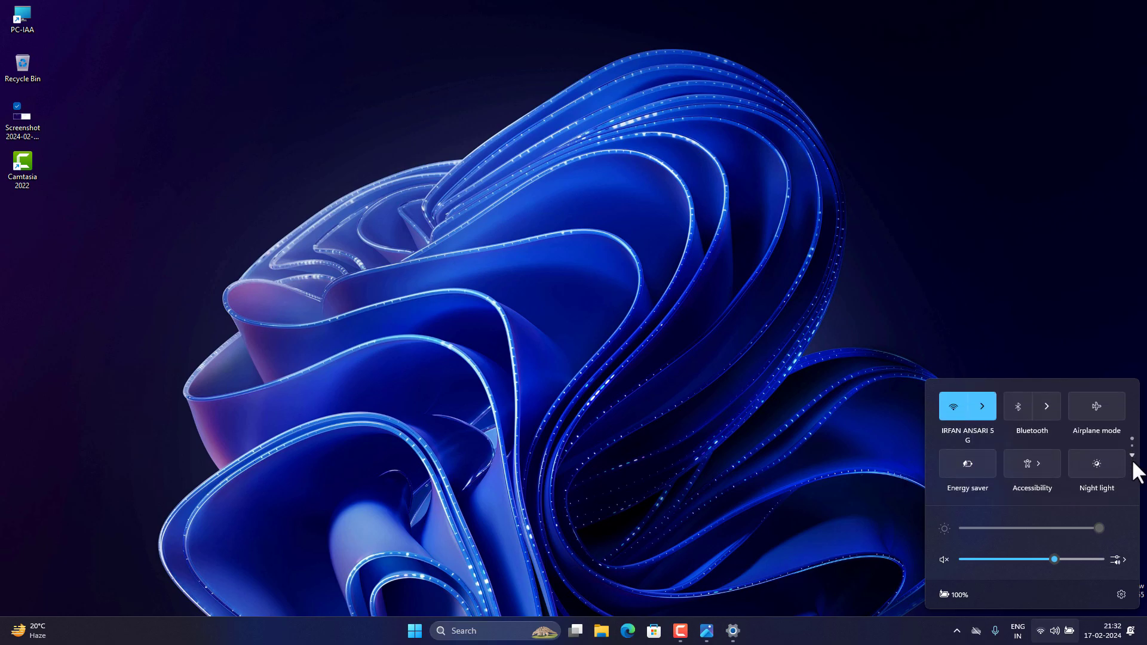
{"action": "left_click", "coordinate": [1131, 456]}
{"action": "left_click", "coordinate": [820, 359]}
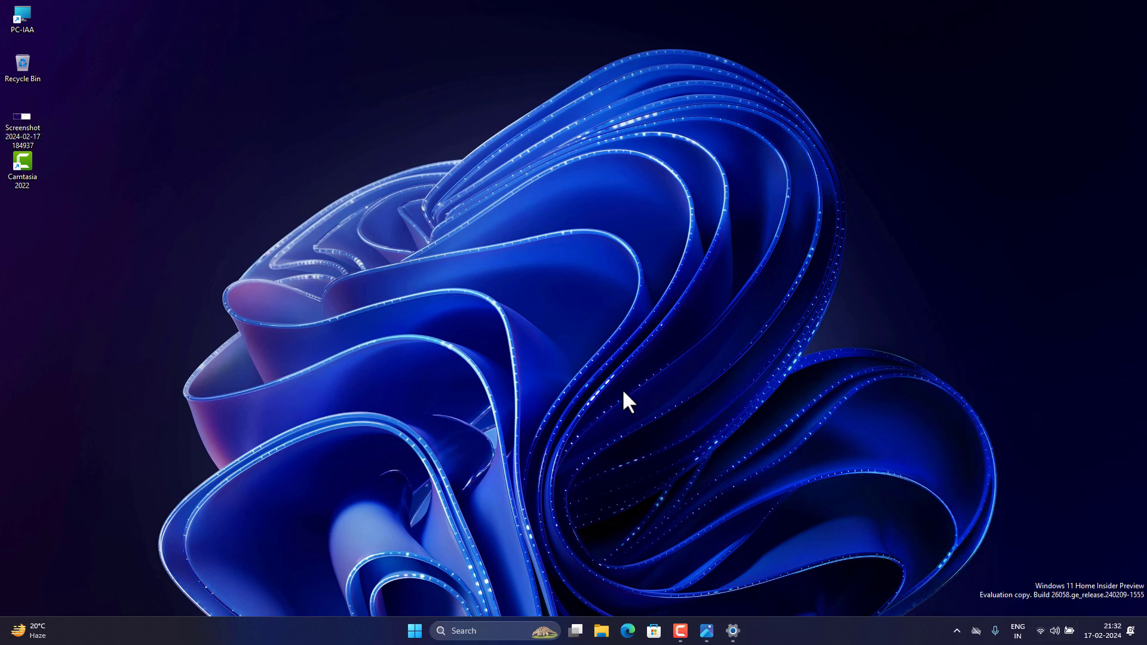
- Inspect the available archive formats in the additional compression options for the desktop screenshot, and cancel without creating an archive
{"action": "mouse_move", "coordinate": [25, 135]}
{"action": "right_click", "coordinate": [25, 136]}
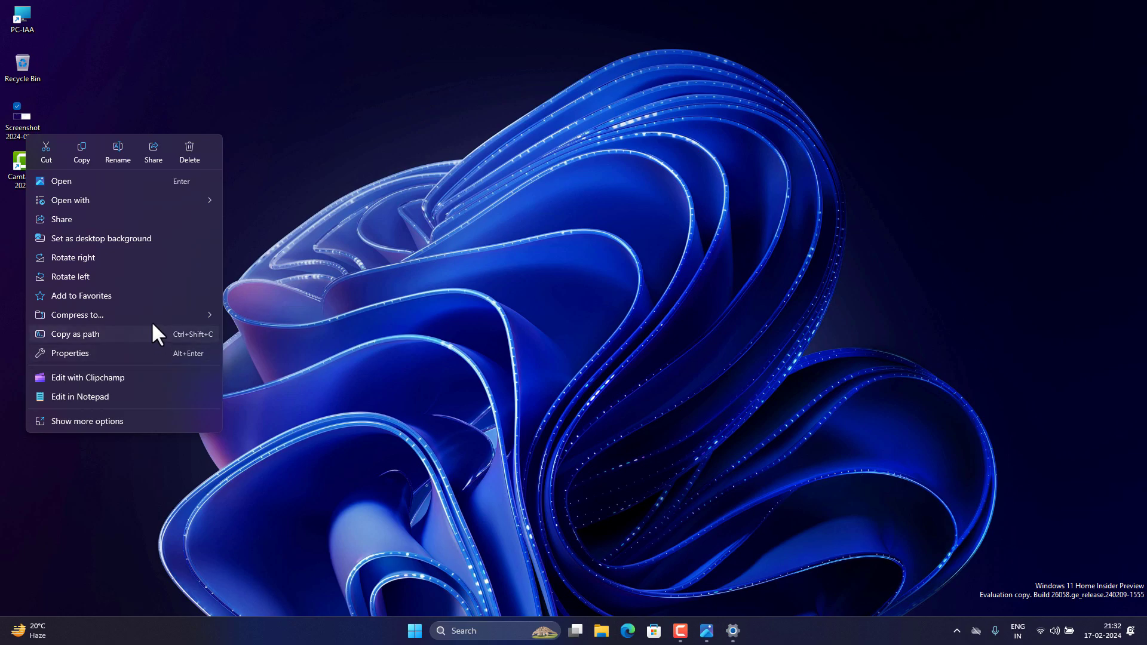
{"action": "mouse_move", "coordinate": [152, 315]}
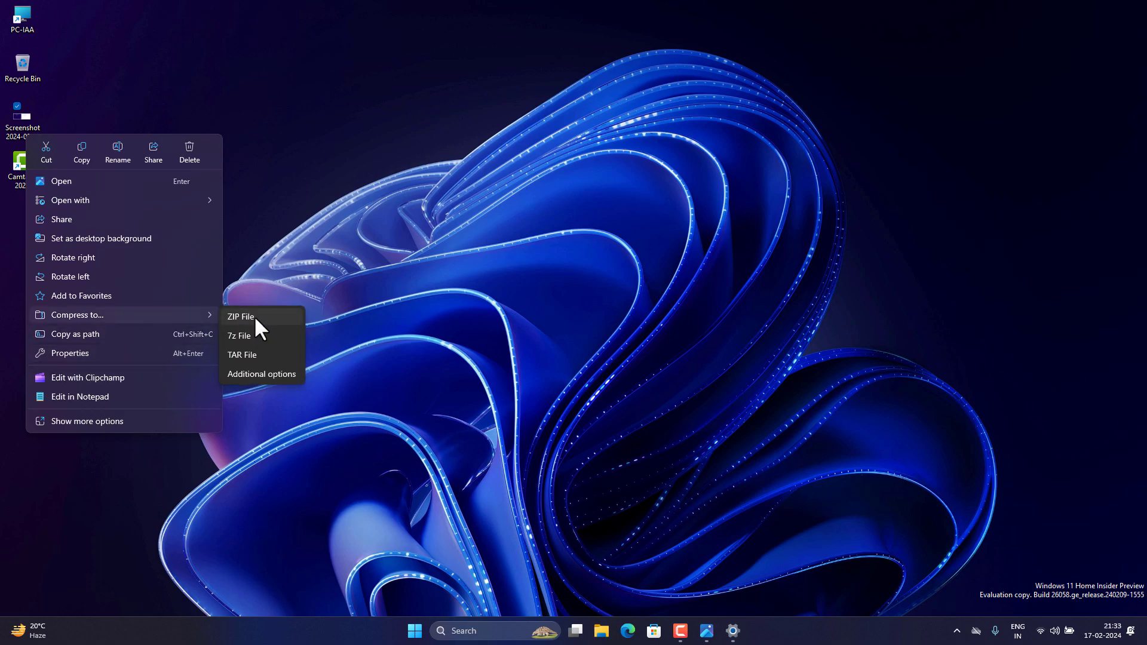
{"action": "left_click", "coordinate": [259, 372]}
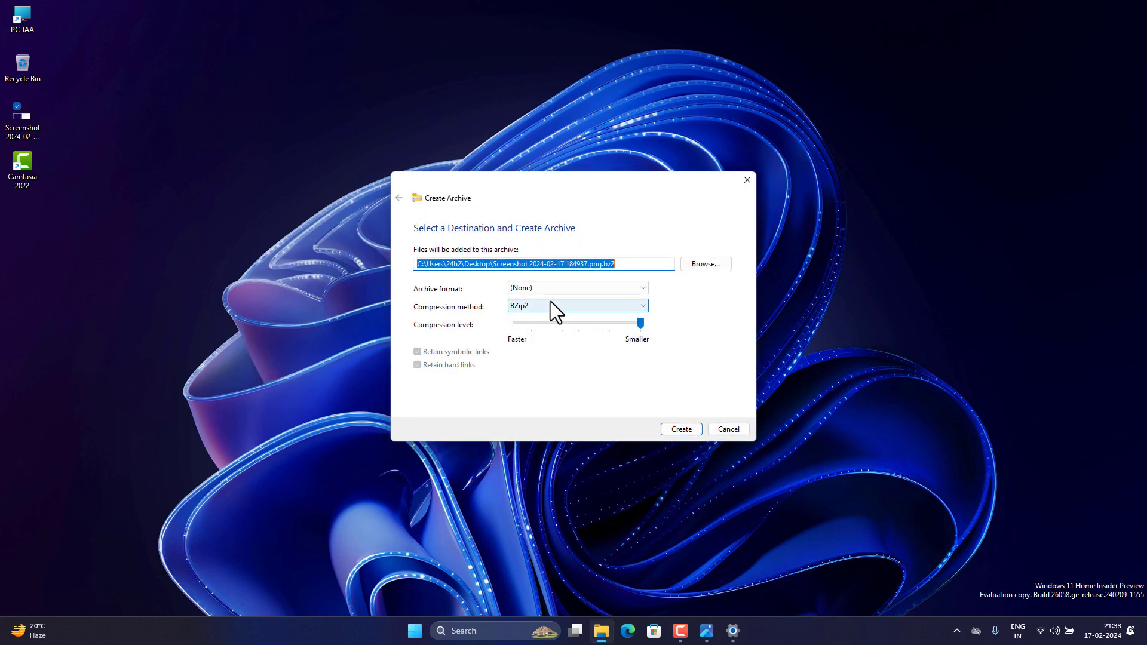
{"action": "left_click", "coordinate": [641, 289]}
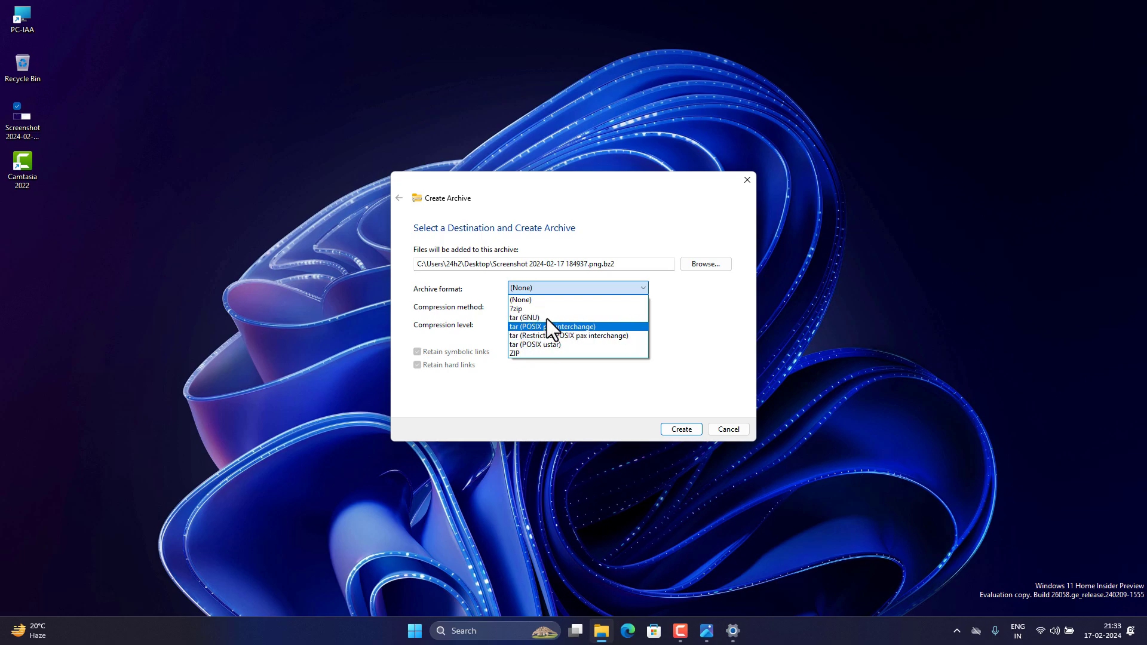
{"action": "key", "text": "Escape"}
{"action": "left_click", "coordinate": [728, 430]}
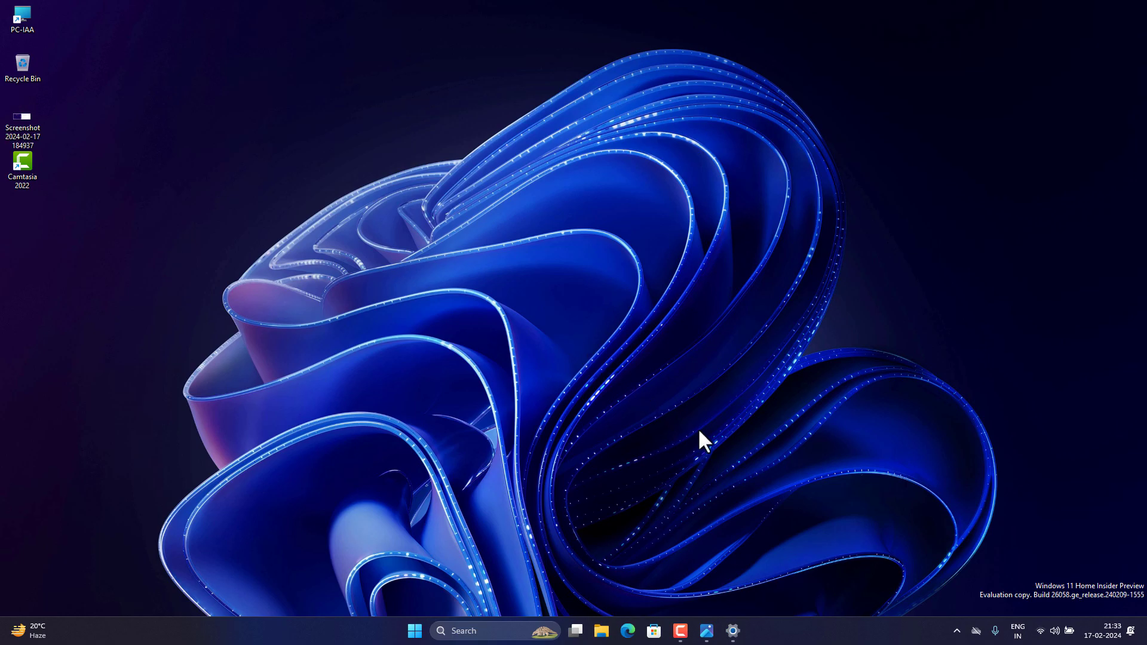
- Review the output devices, spatial sound and volume mixer in the sound output flyout, and check the quick settings again
{"action": "key", "text": "super+ctrl+v"}
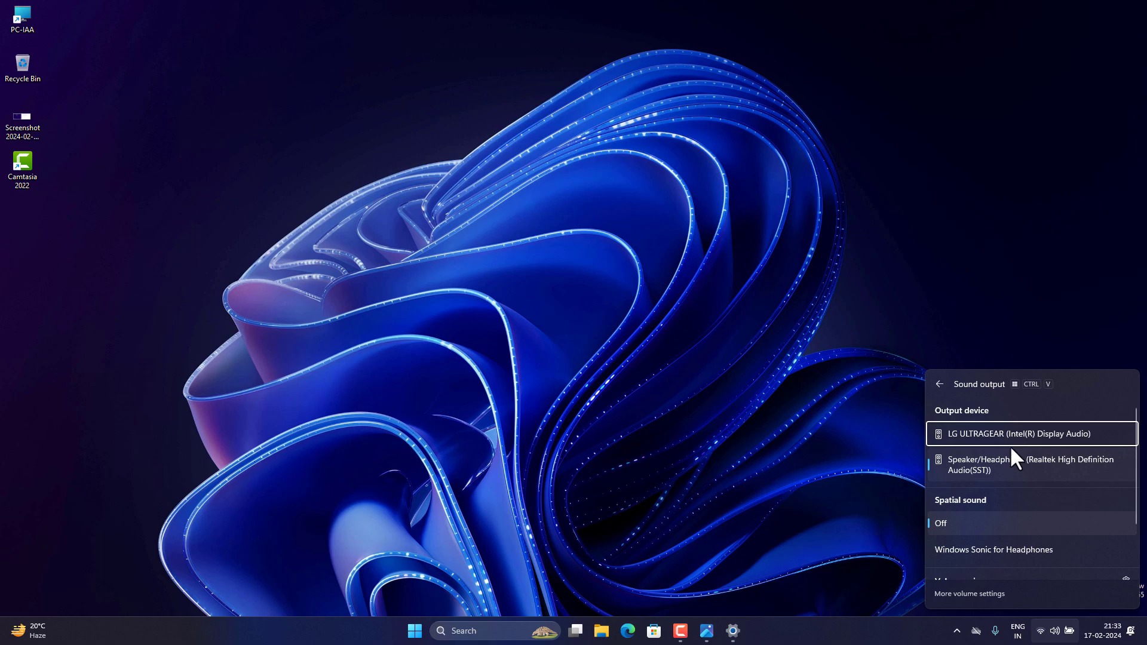
{"action": "scroll", "coordinate": [1009, 445], "scroll_direction": "down", "scroll_amount": 2}
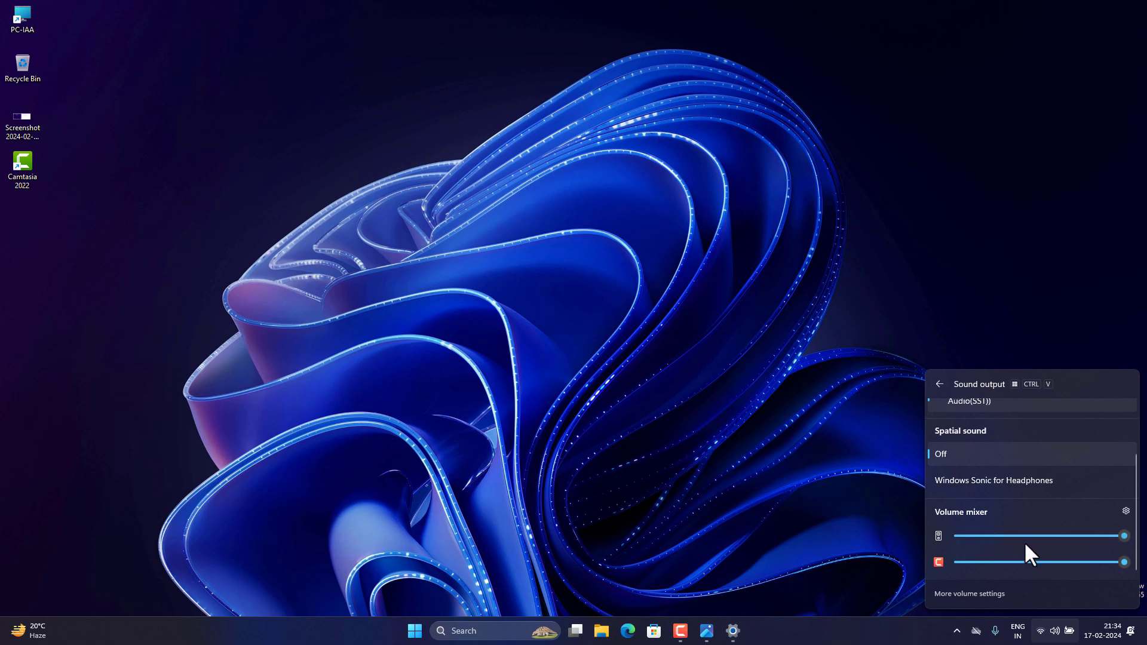
{"action": "scroll", "coordinate": [1023, 541], "scroll_direction": "up", "scroll_amount": 2}
{"action": "left_click", "coordinate": [824, 472]}
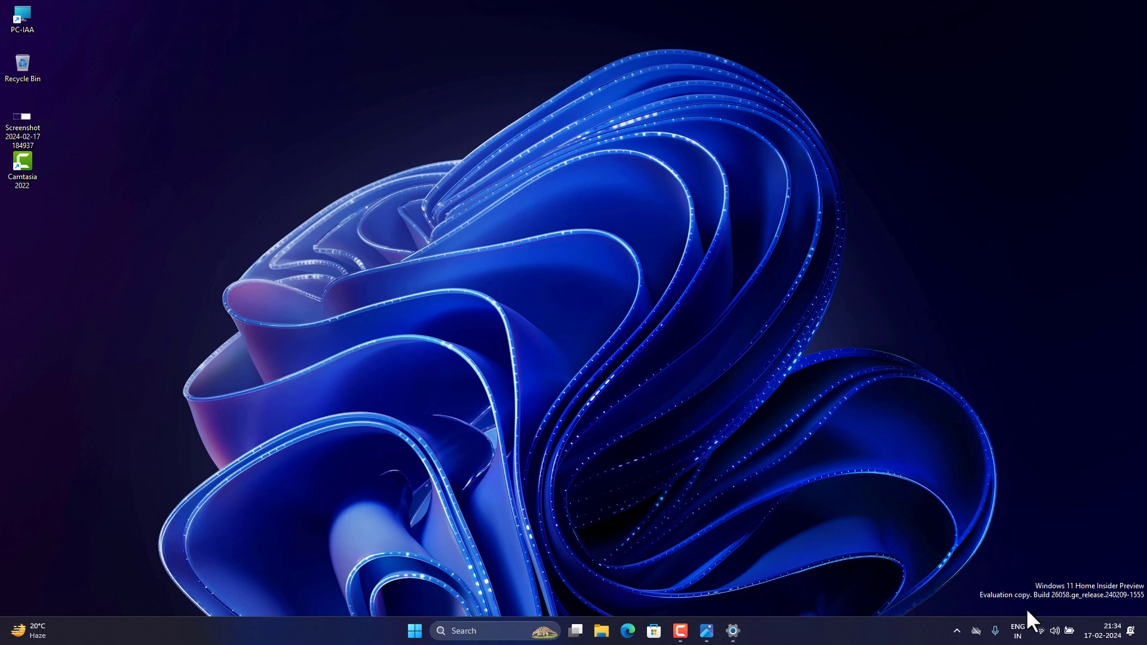
{"action": "left_click", "coordinate": [1045, 632]}
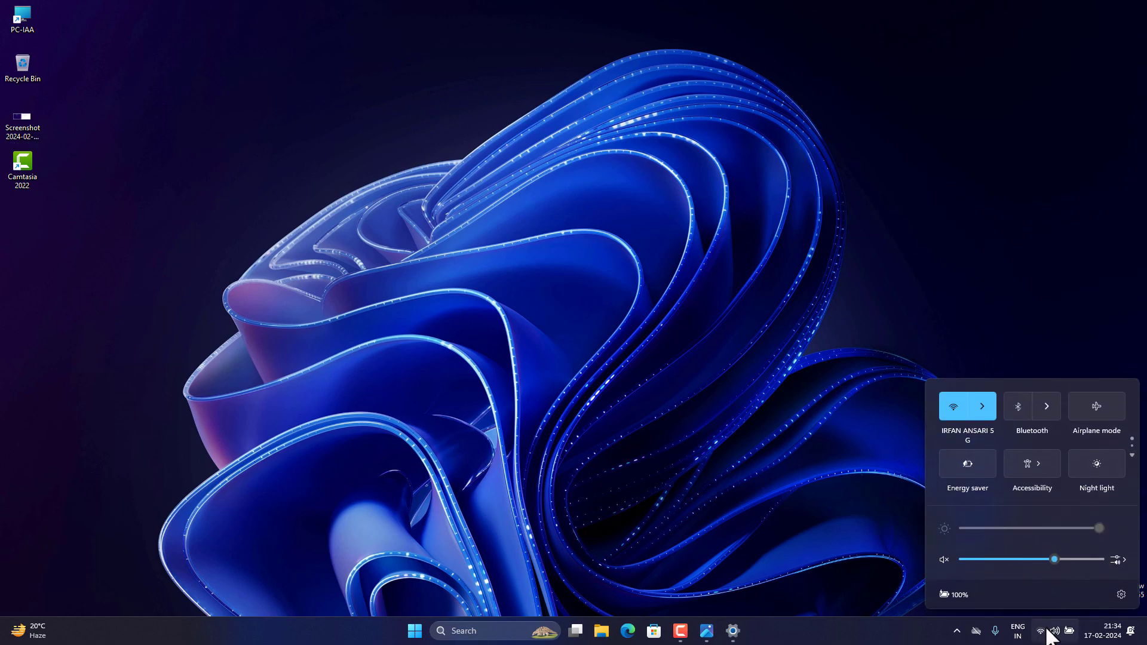
{"action": "left_click", "coordinate": [810, 449]}
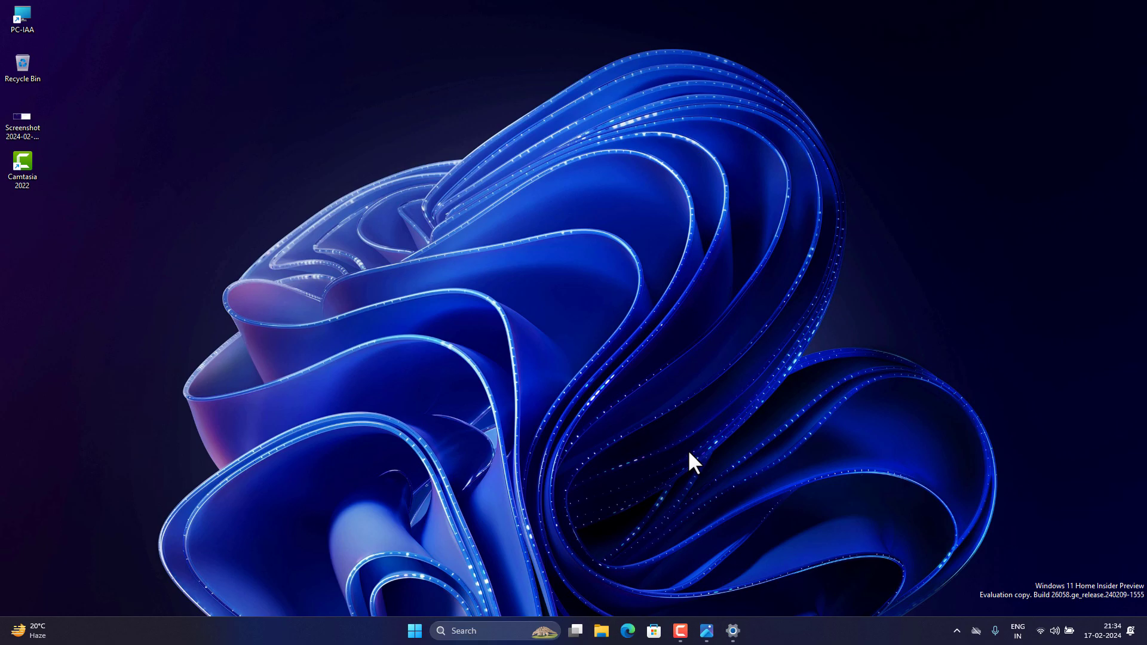
- Bring back the Windows Setup screenshot, pull its viewer out of the maximized state, and minimize it
{"action": "mouse_move", "coordinate": [706, 630]}
{"action": "left_click", "coordinate": [702, 573]}
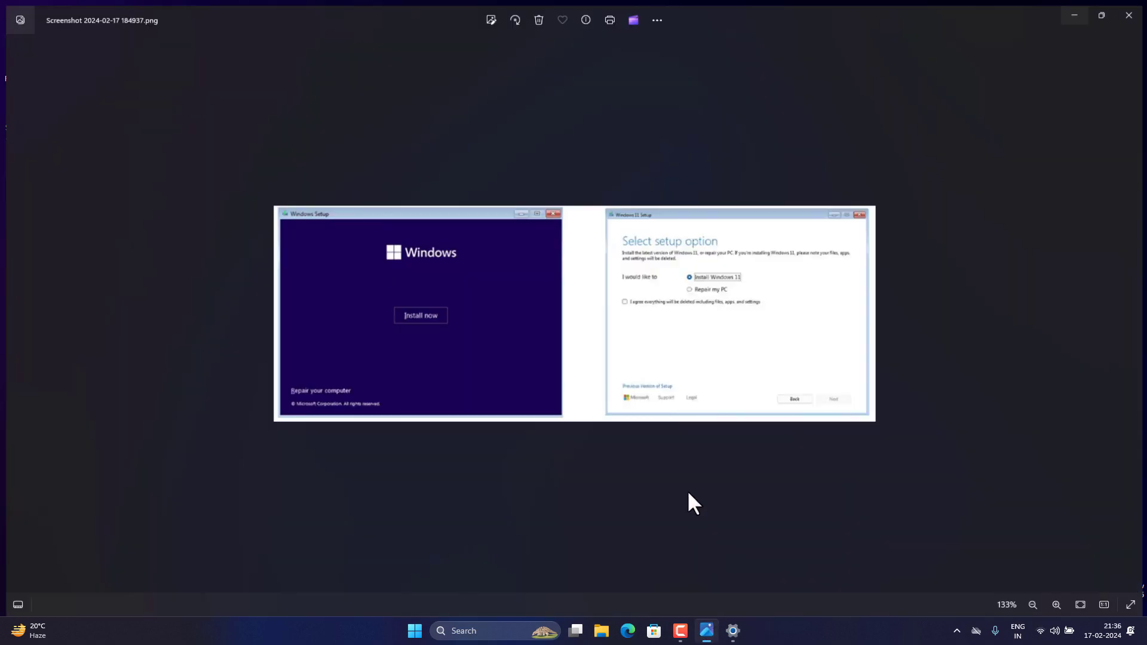
{"action": "left_click_drag", "start_coordinate": [694, 10], "coordinate": [570, 131]}
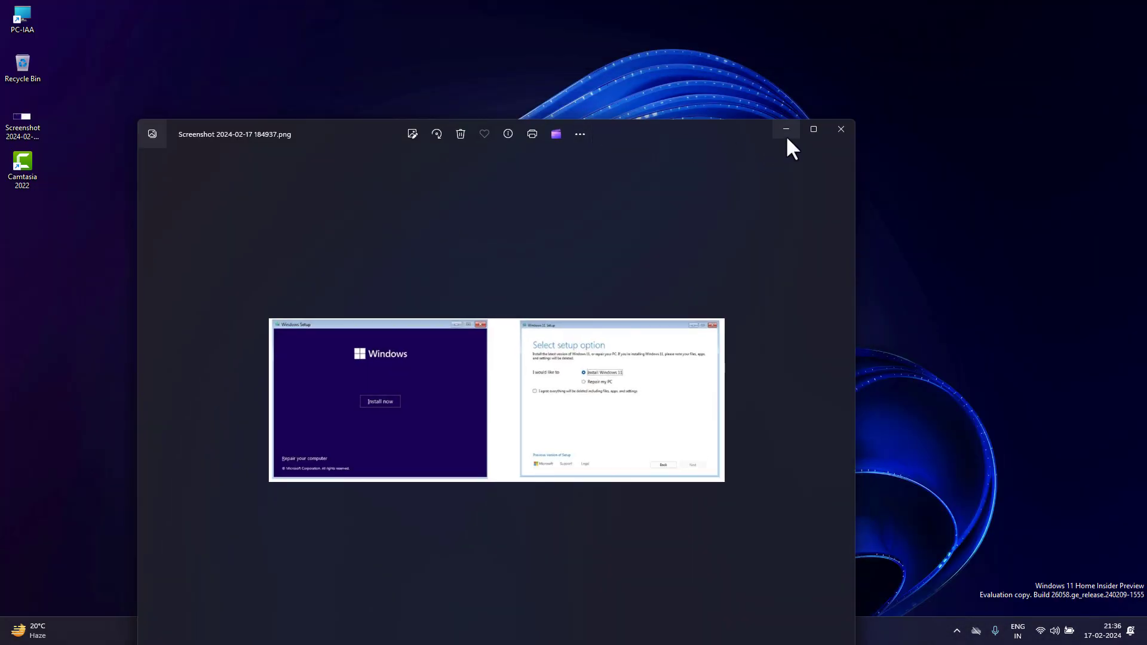
{"action": "left_click", "coordinate": [785, 133]}
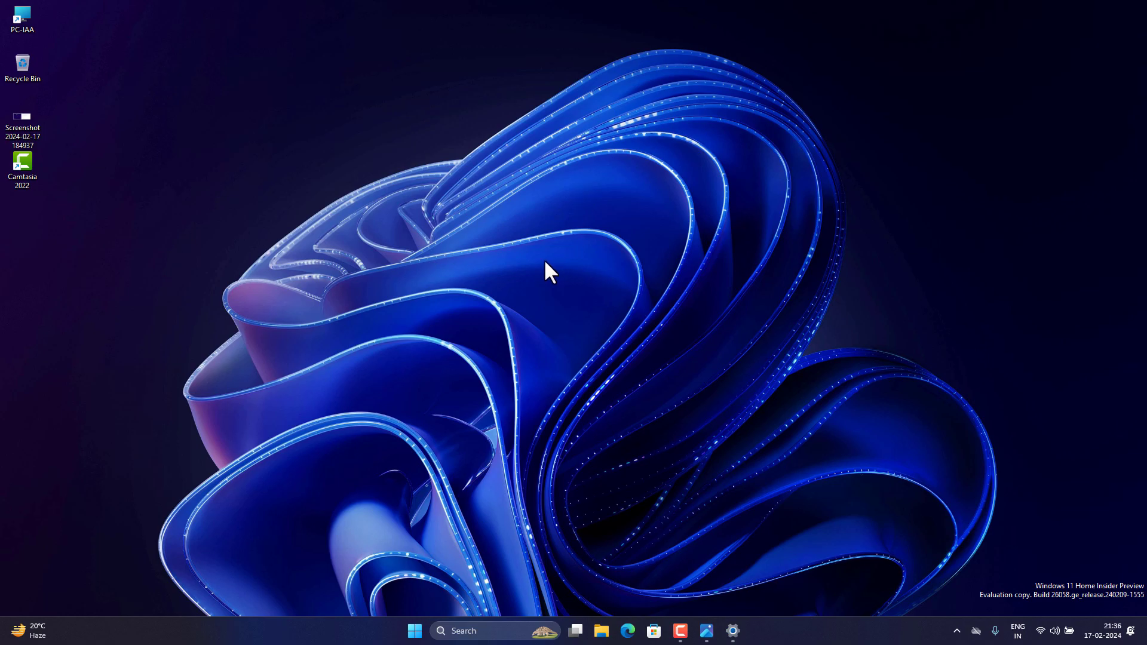
- Open Snipping Tool, capture a large rectangular snip of the desktop wallpaper, and dismiss the tip about copying text from images
{"action": "left_click", "coordinate": [481, 630]}
{"action": "type", "text": "snipp"}
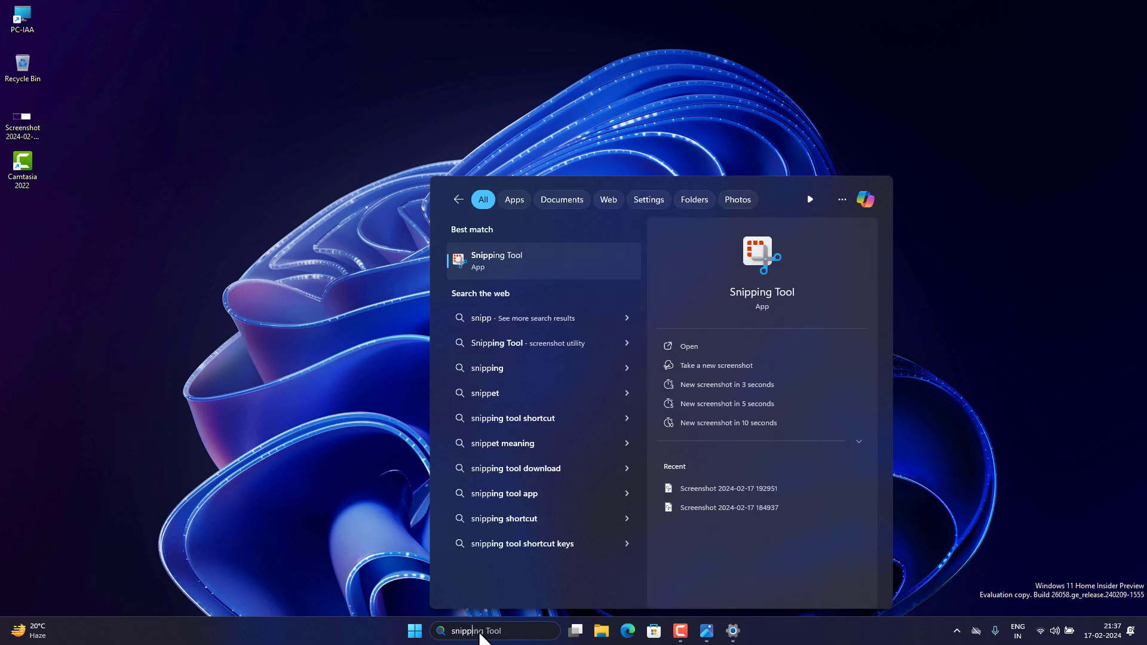
{"action": "left_click", "coordinate": [486, 255]}
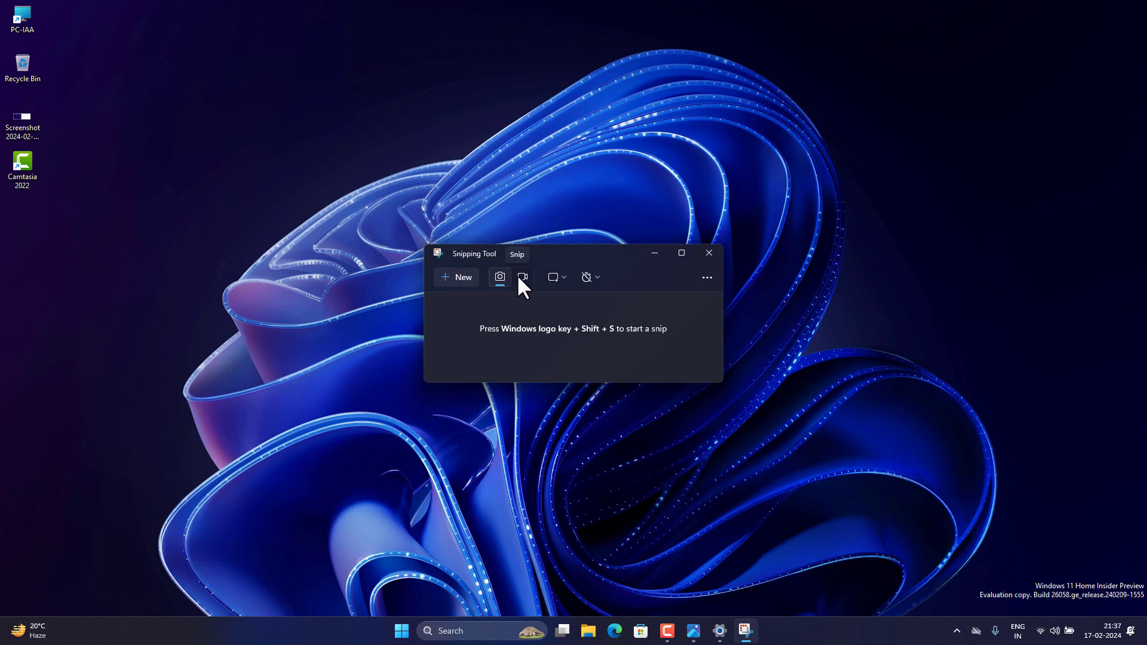
{"action": "left_click", "coordinate": [464, 277]}
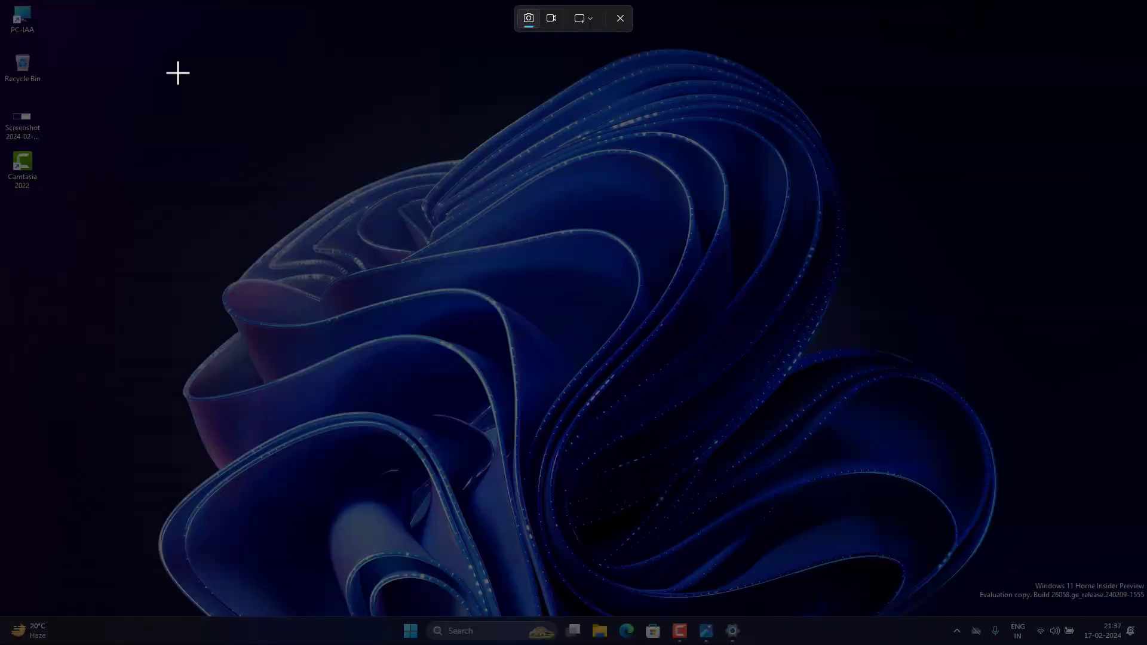
{"action": "left_click_drag", "start_coordinate": [177, 73], "coordinate": [848, 542]}
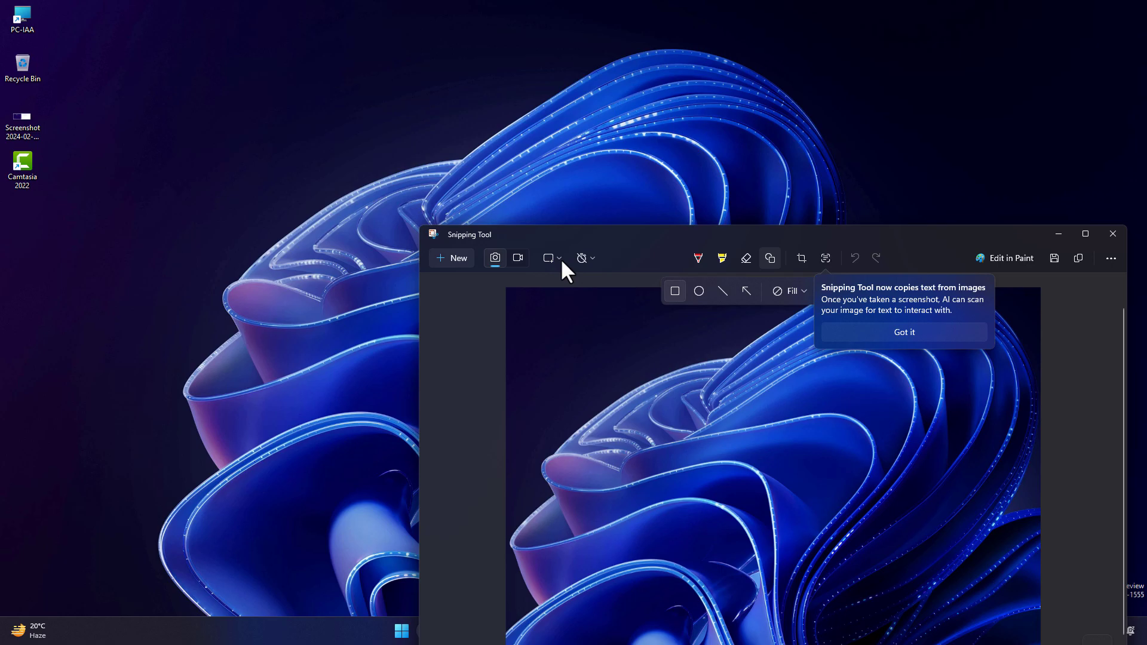
{"action": "left_click", "coordinate": [840, 329]}
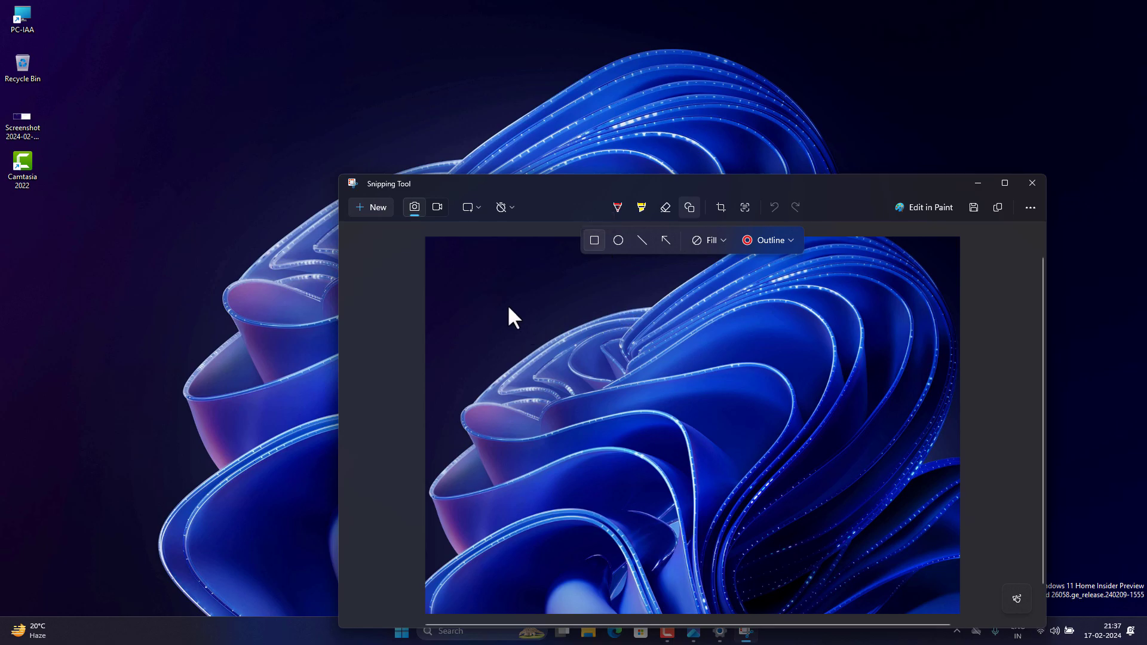
- Draw a large and a small red-outlined rectangle, a tall ellipse and a tiny flat one on the snip, and minimize Snipping Tool
{"action": "left_click_drag", "start_coordinate": [492, 299], "coordinate": [764, 511]}
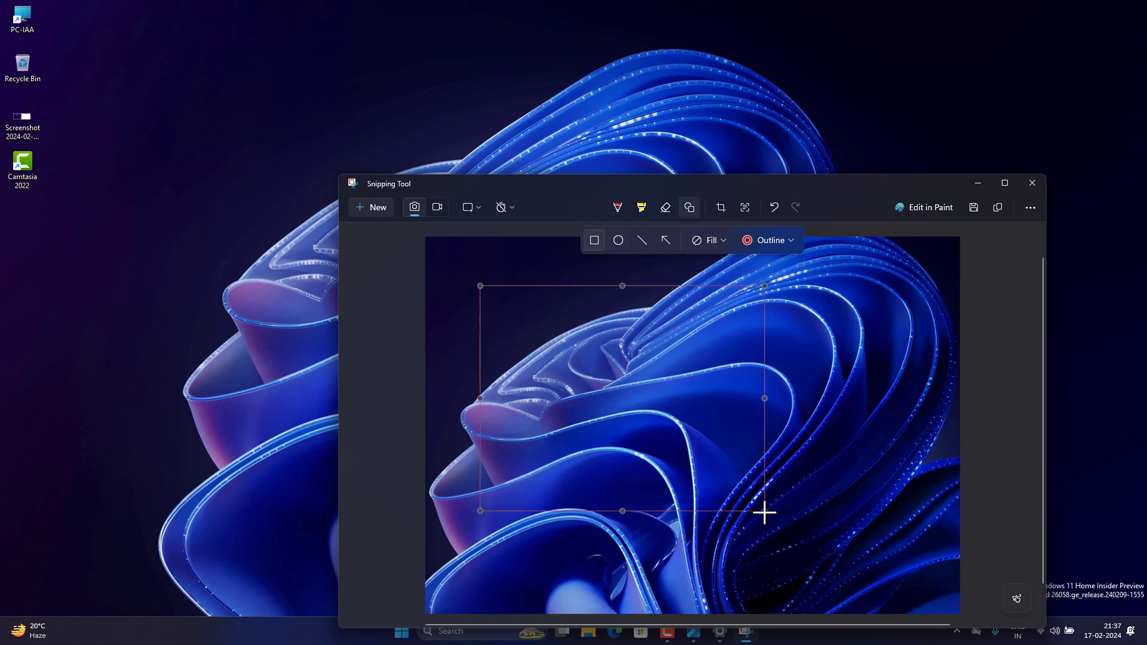
{"action": "left_click_drag", "start_coordinate": [715, 435], "coordinate": [650, 419]}
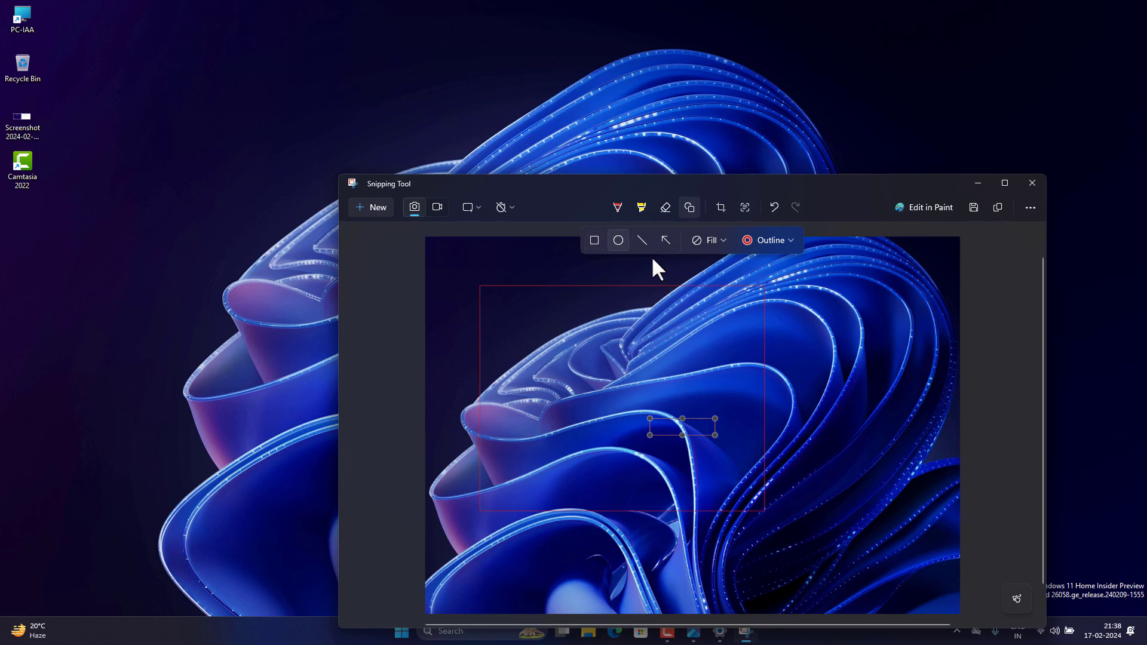
{"action": "left_click_drag", "start_coordinate": [800, 332], "coordinate": [919, 481]}
{"action": "left_click", "coordinate": [890, 446]}
{"action": "left_click_drag", "start_coordinate": [861, 447], "coordinate": [856, 446]}
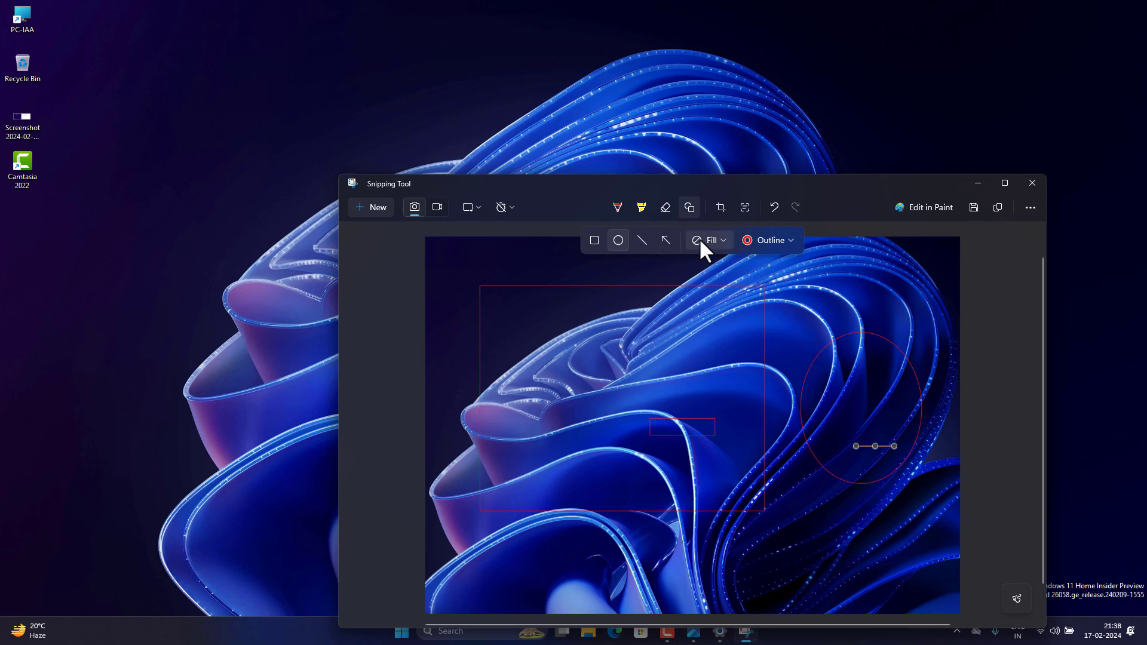
{"action": "left_click", "coordinate": [984, 187]}
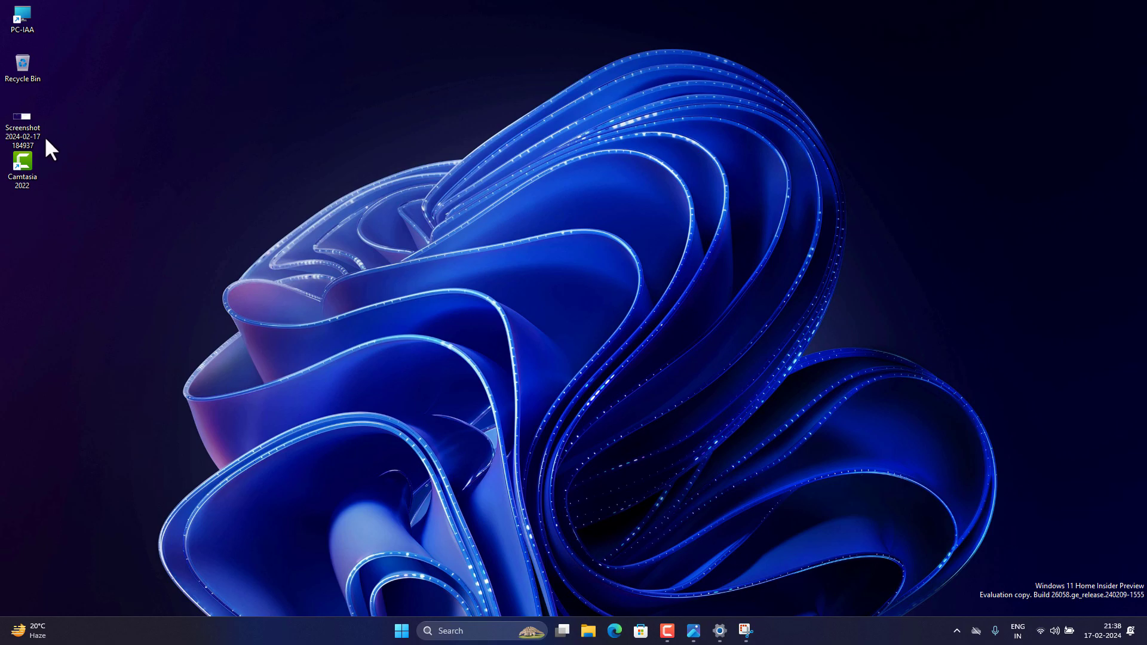
- Review the labelled Cut, Copy, Rename, Share and Delete actions in the desktop screenshot's context menu, and dismiss it
{"action": "mouse_move", "coordinate": [29, 133]}
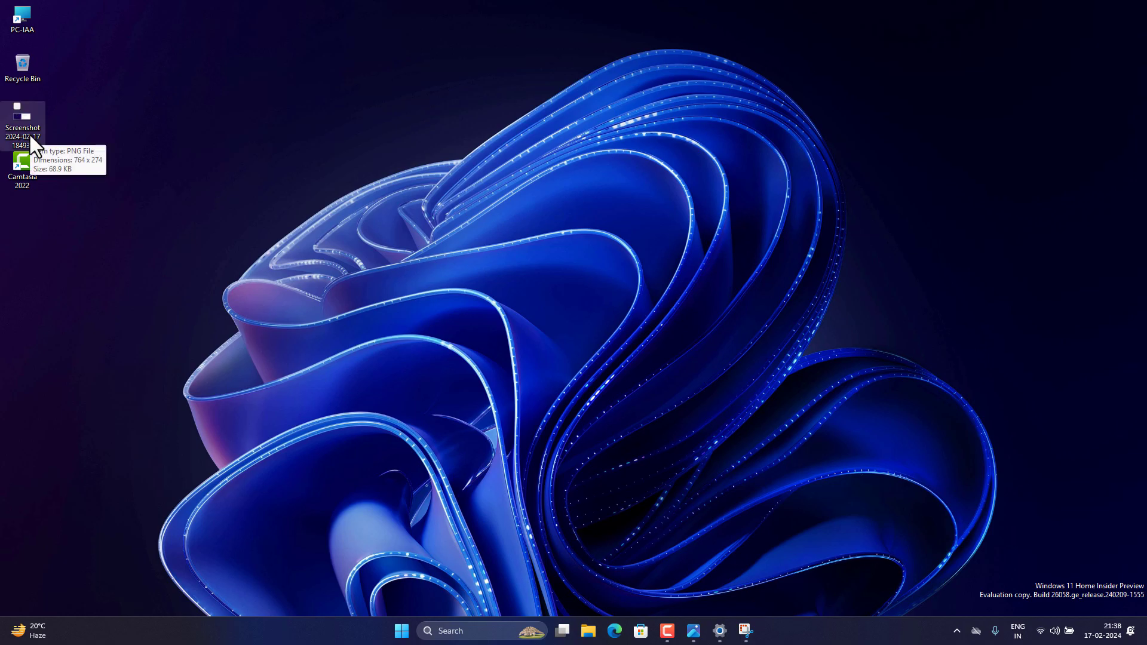
{"action": "right_click", "coordinate": [28, 132]}
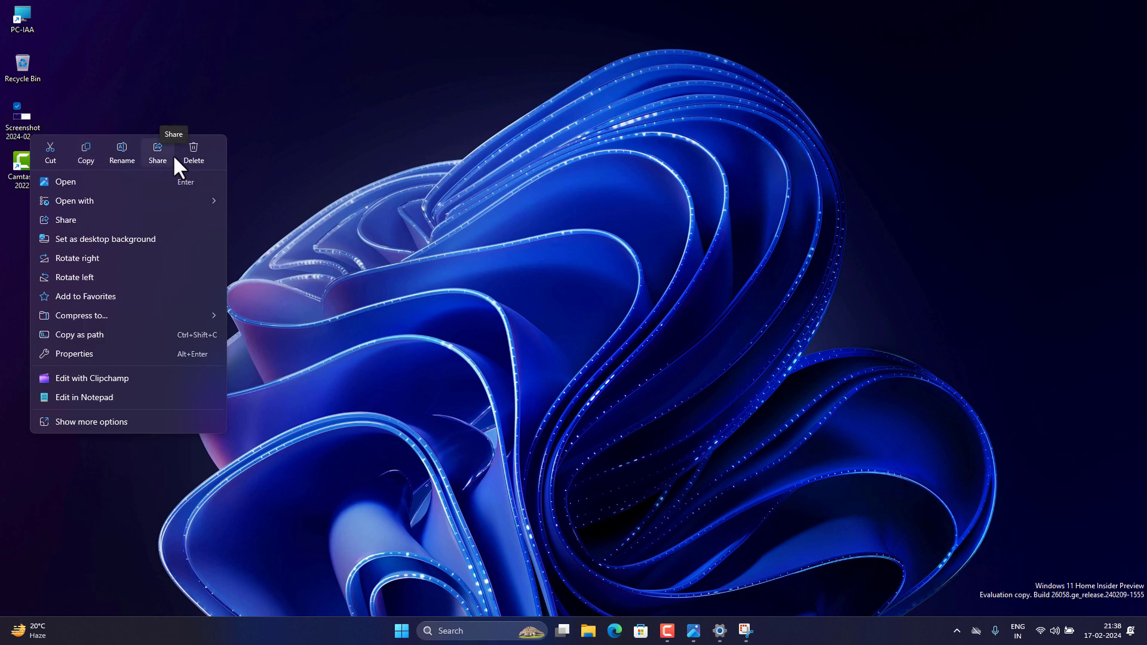
{"action": "key", "text": "Escape"}
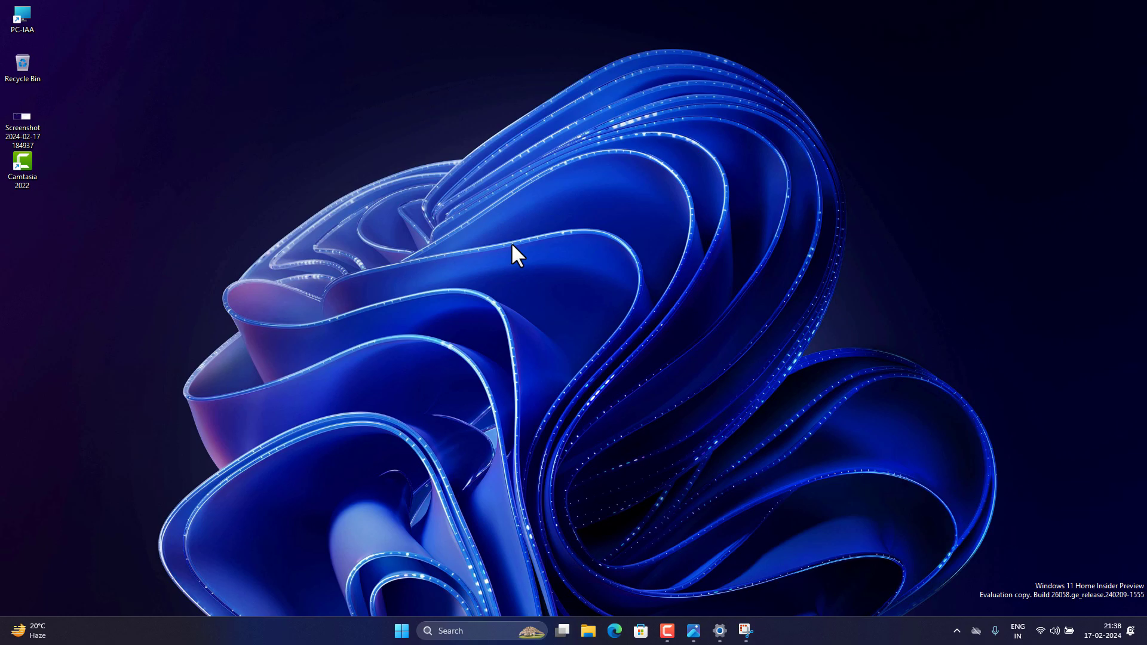